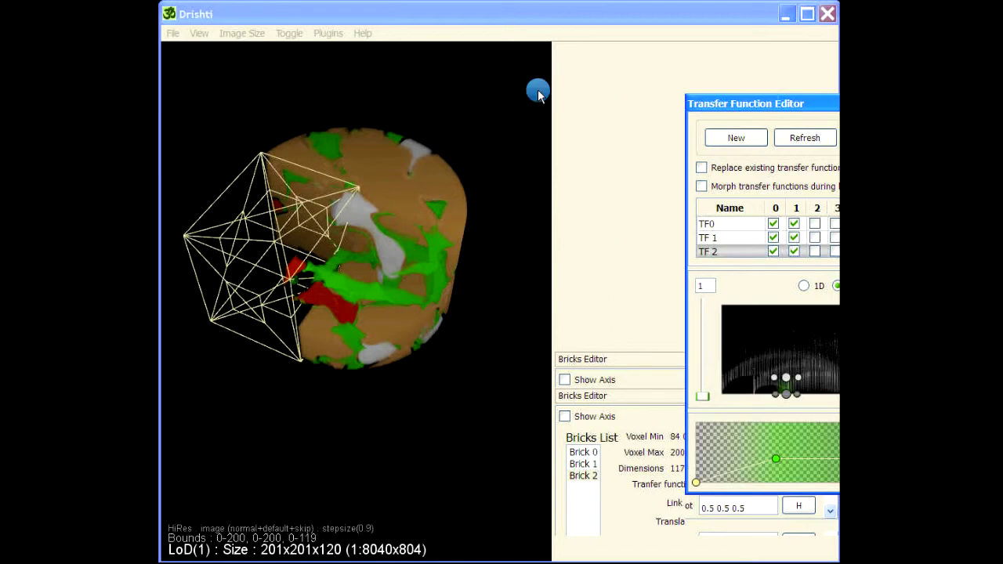
Enable transfer functions TF 1 and TF 2 for set 2 and close the Transfer Function Editor.
{"action": "left_click_drag", "start_coordinate": [538, 89], "coordinate": [526, 83]}
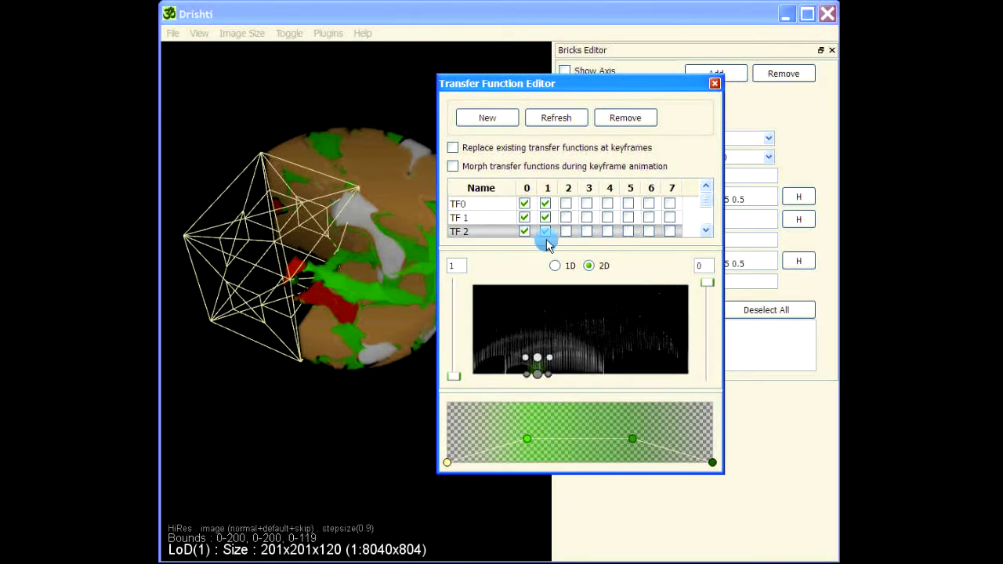
{"action": "left_click", "coordinate": [565, 231]}
{"action": "left_click", "coordinate": [565, 217]}
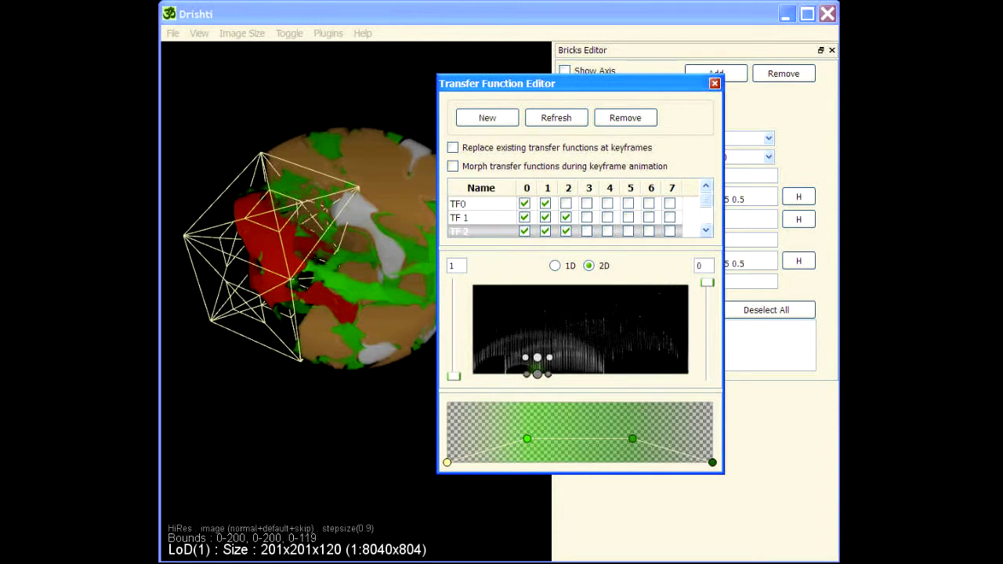
{"action": "left_click", "coordinate": [714, 83]}
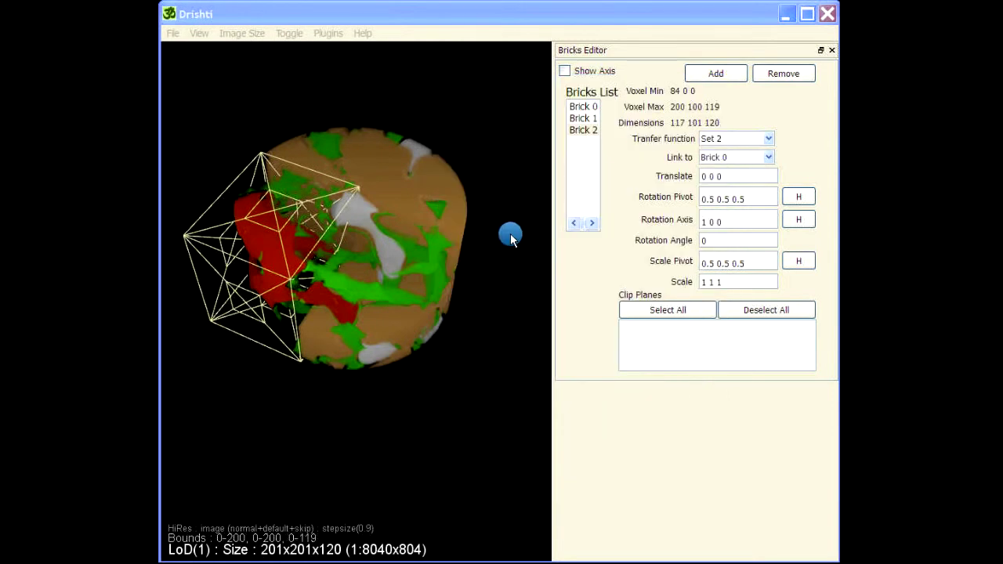
Enlarge Brick 2 in the volume by moving its inner Y face so the voxel maximum is 200 115 119.
{"action": "left_click_drag", "start_coordinate": [510, 233], "coordinate": [303, 290]}
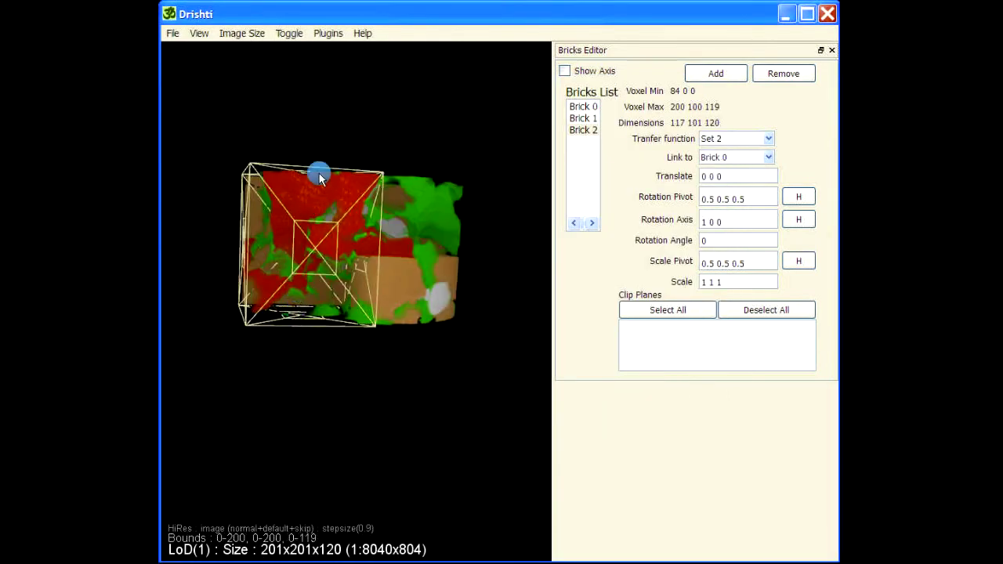
{"action": "left_click", "coordinate": [583, 106]}
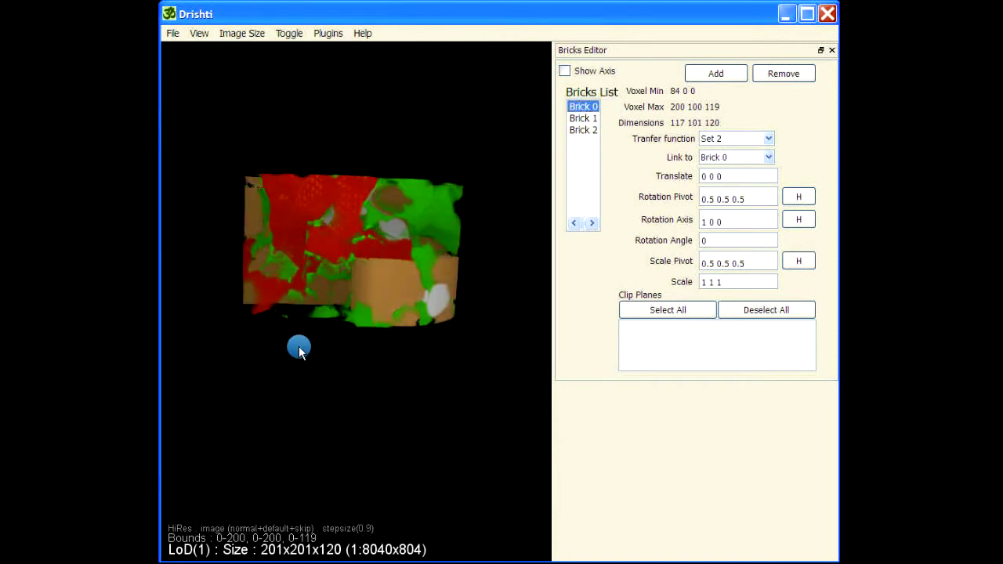
{"action": "left_click_drag", "start_coordinate": [299, 350], "coordinate": [437, 393]}
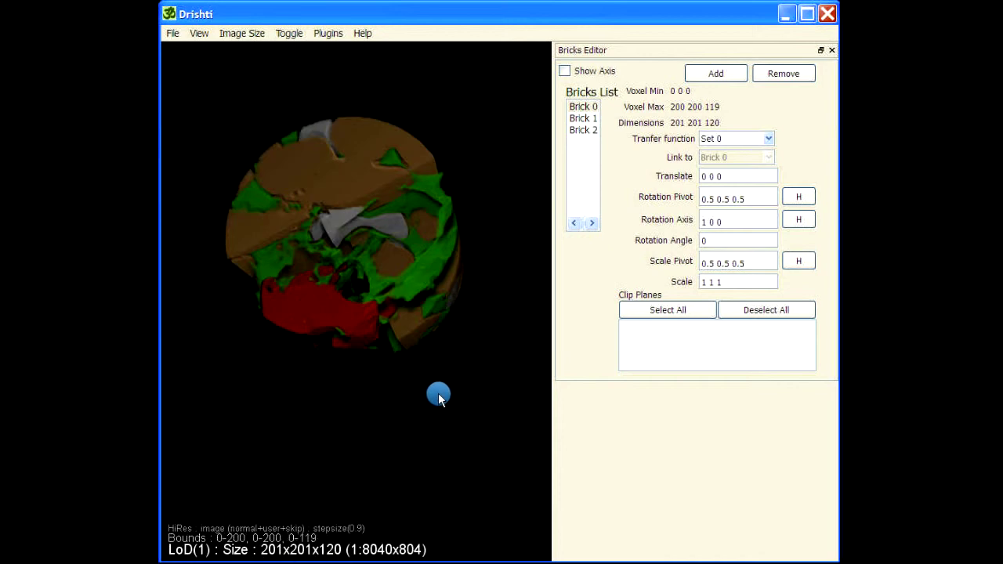
{"action": "left_click", "coordinate": [583, 119]}
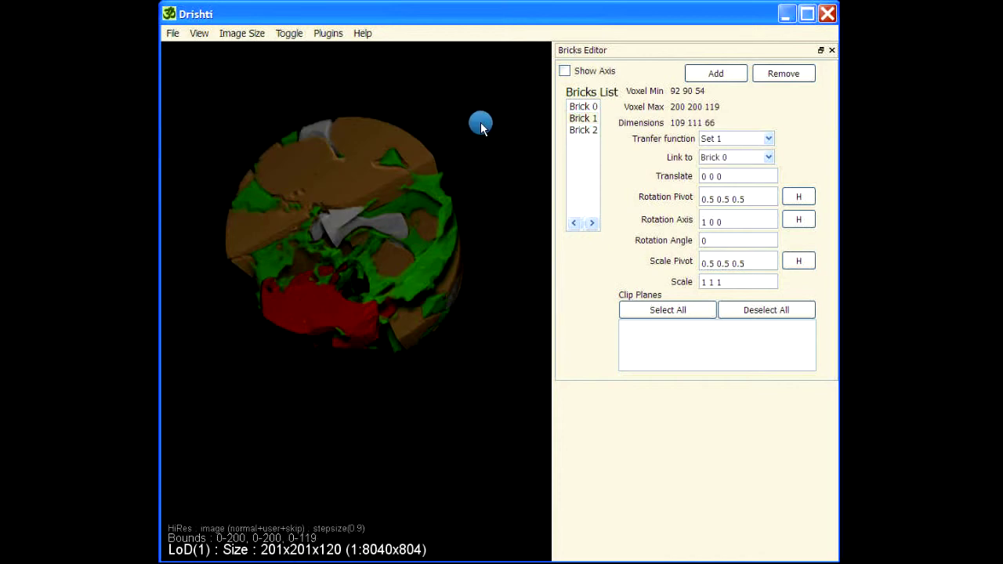
{"action": "left_click", "coordinate": [587, 131]}
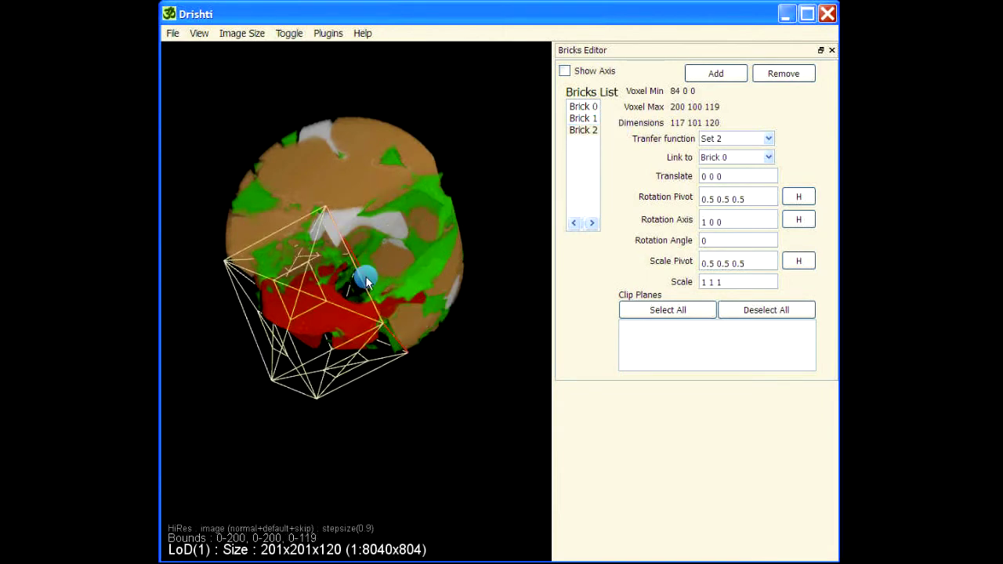
{"action": "left_click_drag", "start_coordinate": [365, 276], "coordinate": [384, 266]}
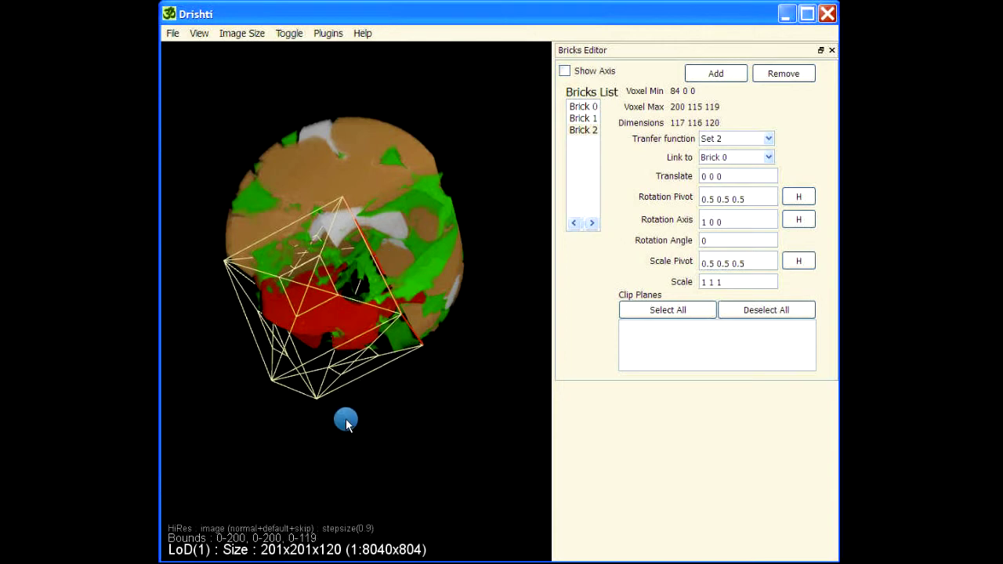
{"action": "left_click_drag", "start_coordinate": [347, 424], "coordinate": [415, 461]}
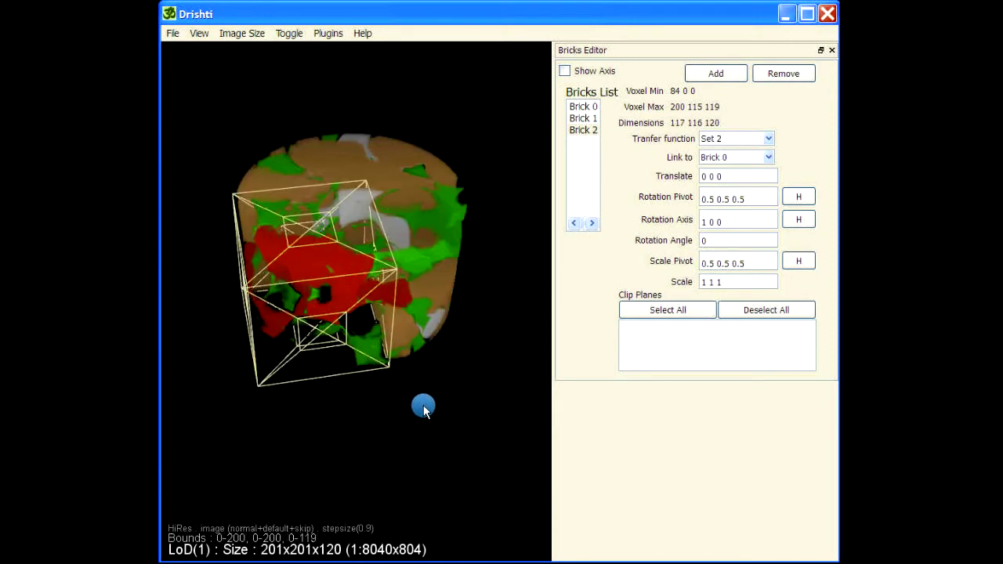
{"action": "left_click_drag", "start_coordinate": [381, 399], "coordinate": [365, 440]}
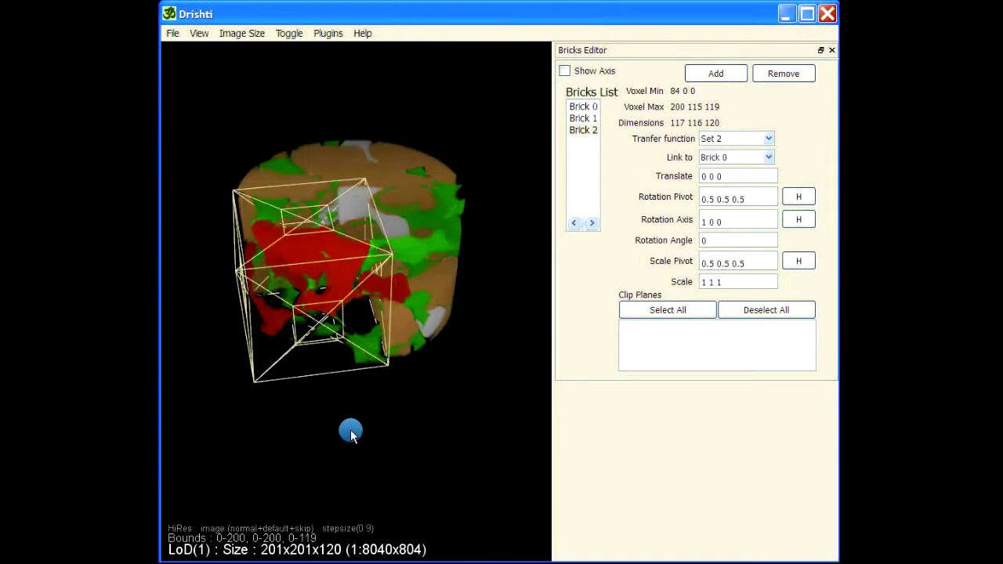
{"action": "left_click_drag", "start_coordinate": [432, 403], "coordinate": [475, 380]}
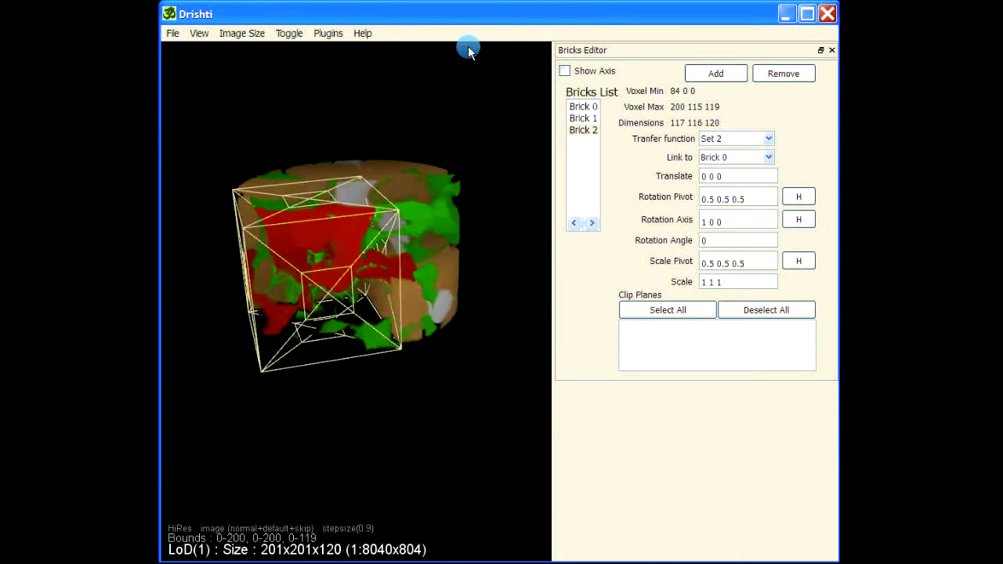
{"action": "left_click_drag", "start_coordinate": [425, 112], "coordinate": [441, 127]}
Remove Brick 2 from the bricks list.
{"action": "left_click", "coordinate": [580, 132]}
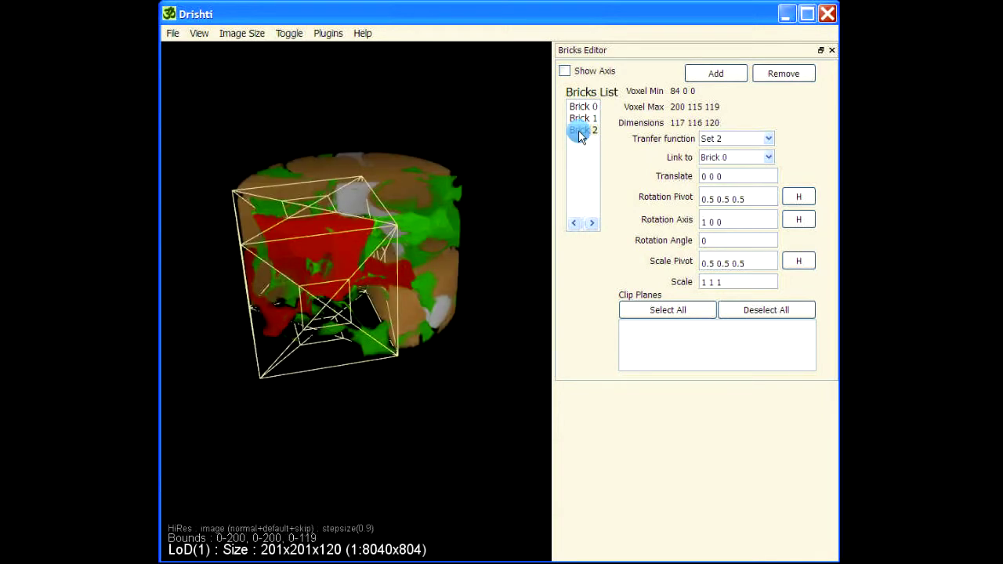
{"action": "left_click", "coordinate": [763, 75]}
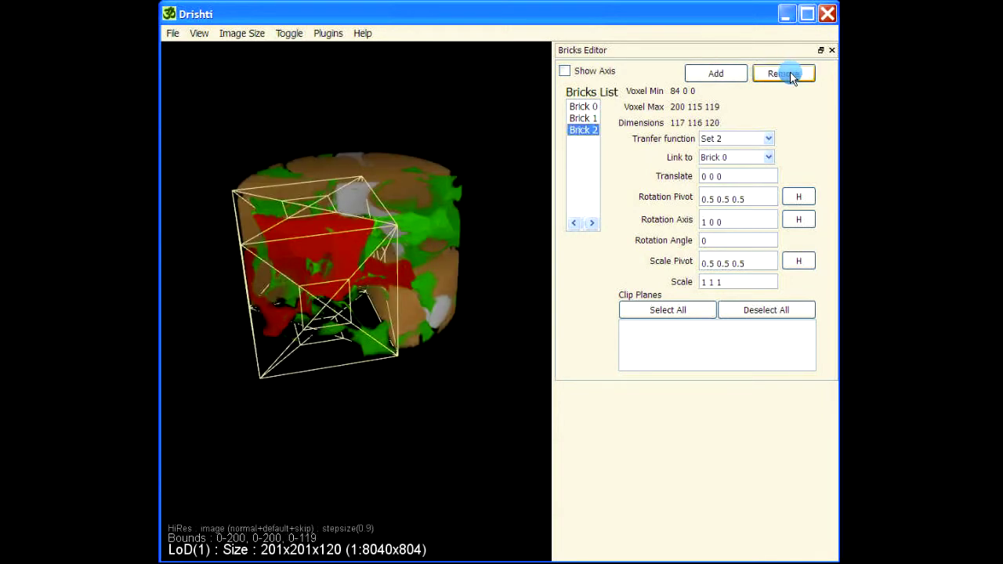
{"action": "left_click_drag", "start_coordinate": [343, 404], "coordinate": [398, 475]}
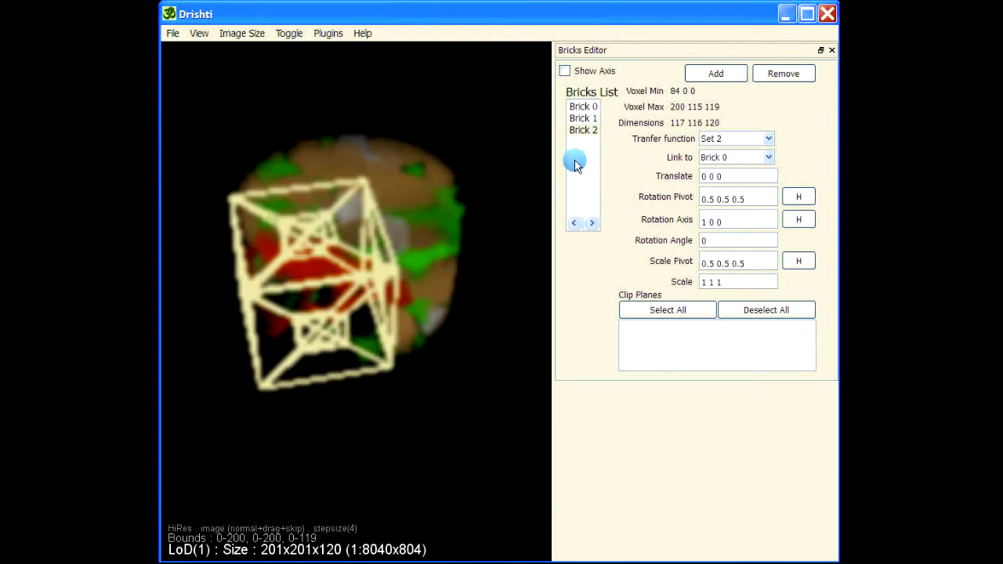
{"action": "left_click", "coordinate": [582, 134]}
{"action": "left_click", "coordinate": [769, 76]}
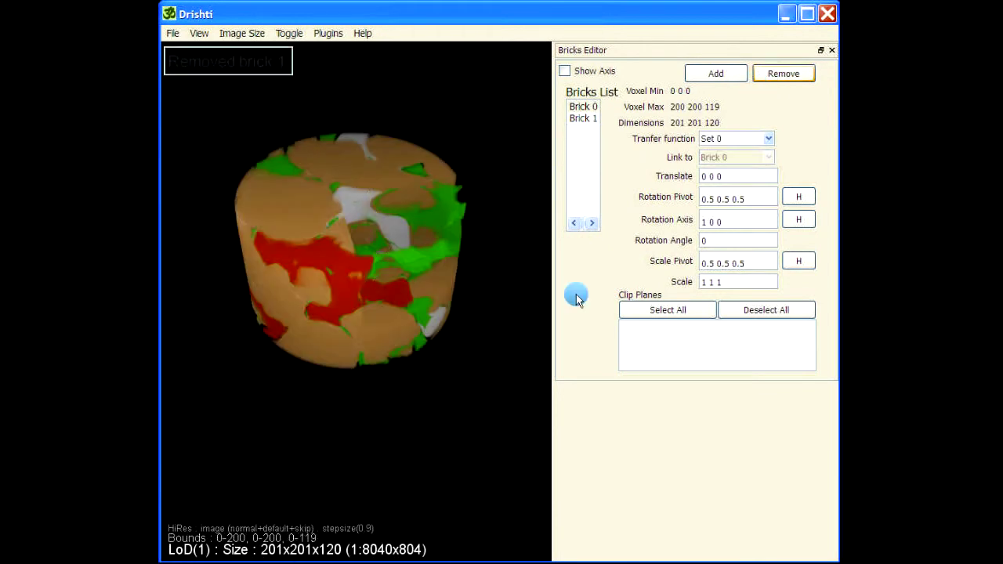
Examine the volume and the extent of Brick 1 within it from several viewing angles.
{"action": "left_click_drag", "start_coordinate": [274, 433], "coordinate": [400, 408]}
{"action": "left_click_drag", "start_coordinate": [457, 427], "coordinate": [419, 237]}
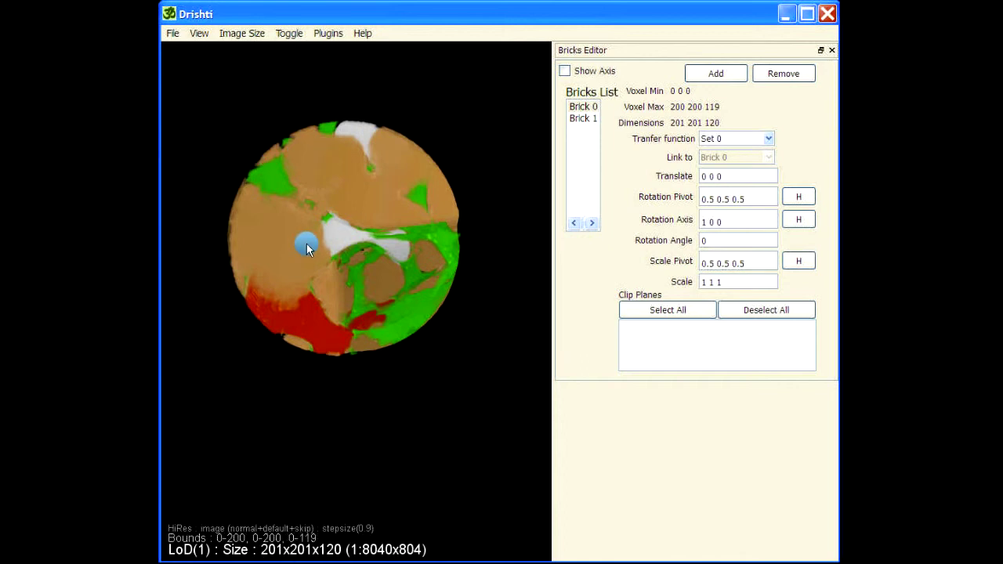
{"action": "left_click_drag", "start_coordinate": [306, 242], "coordinate": [656, 16]}
{"action": "left_click", "coordinate": [583, 119]}
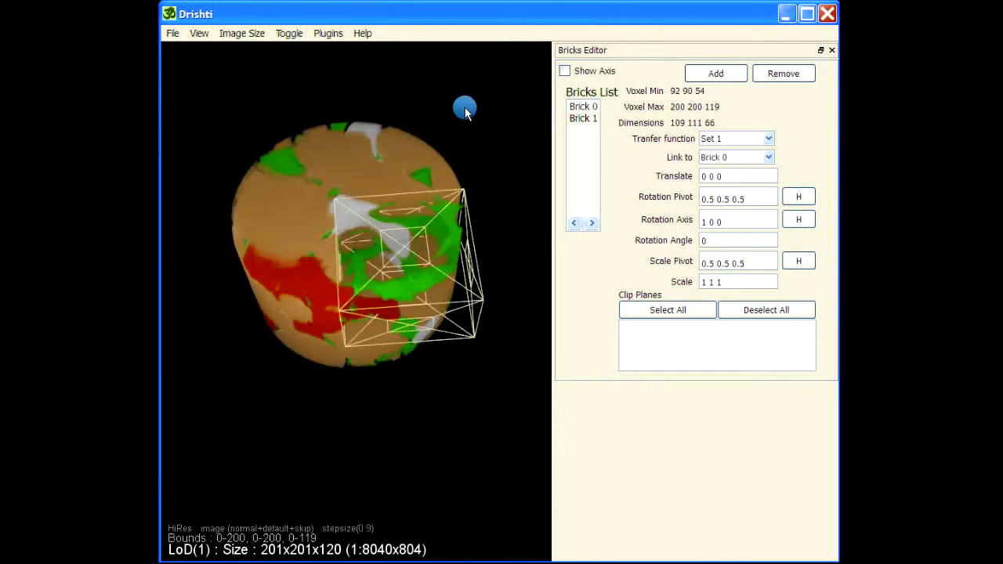
{"action": "left_click_drag", "start_coordinate": [463, 105], "coordinate": [491, 259]}
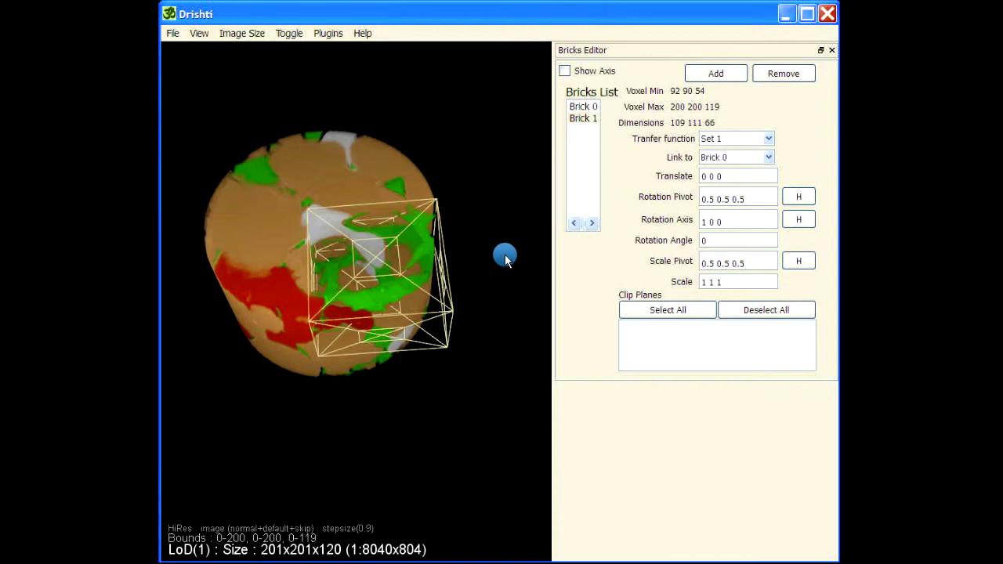
{"action": "left_click_drag", "start_coordinate": [454, 378], "coordinate": [457, 393]}
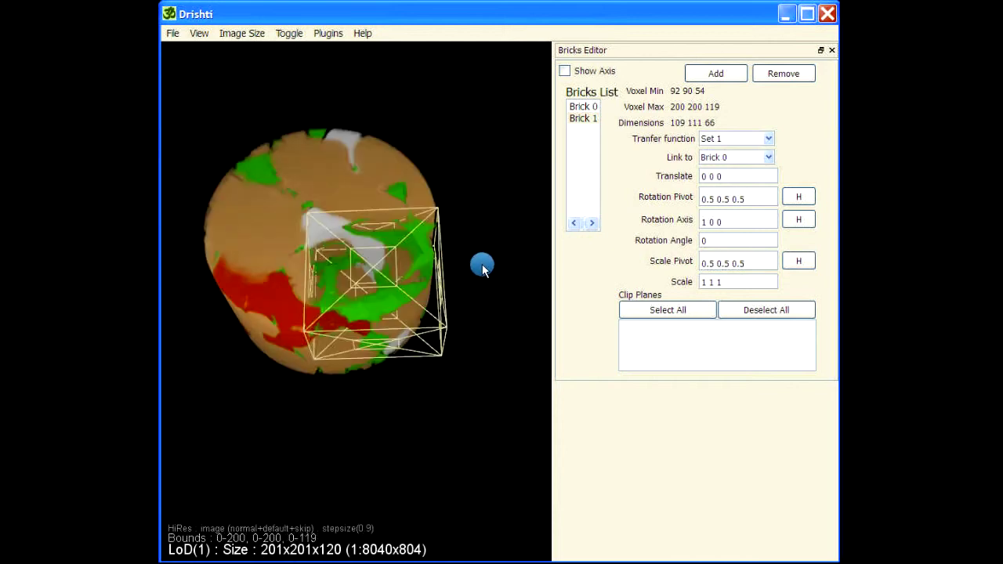
{"action": "left_click_drag", "start_coordinate": [478, 298], "coordinate": [362, 431]}
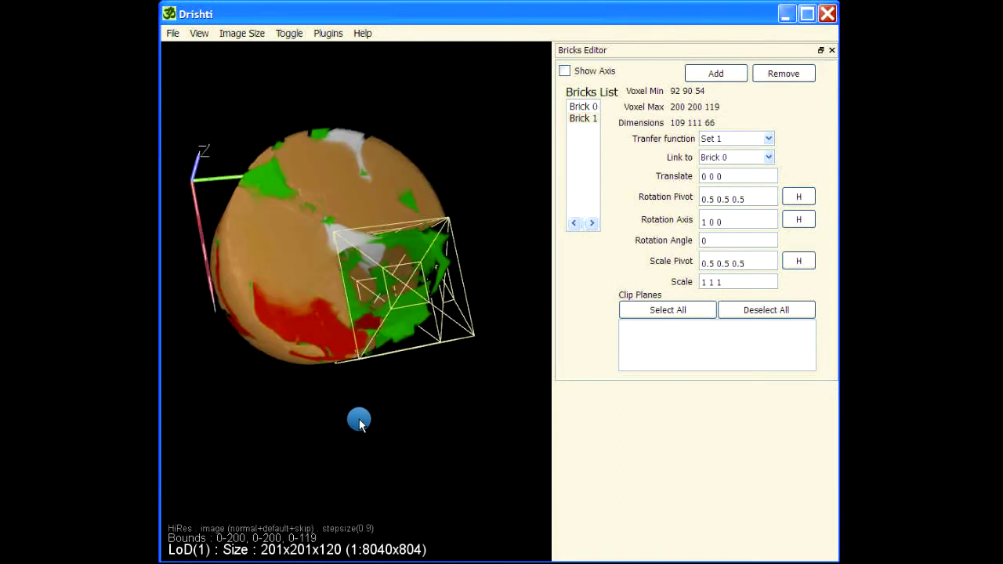
{"action": "left_click_drag", "start_coordinate": [359, 423], "coordinate": [206, 266]}
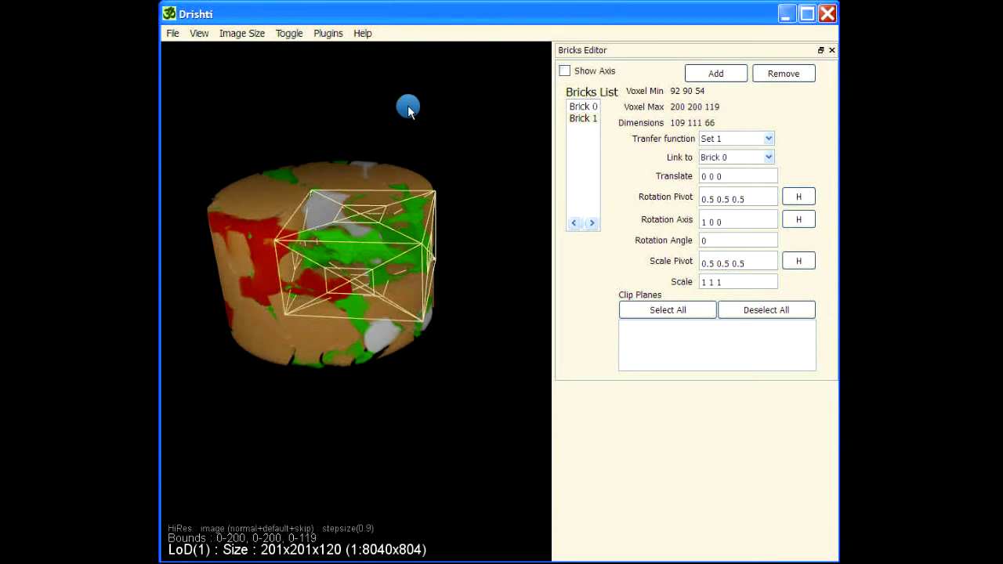
{"action": "left_click_drag", "start_coordinate": [408, 108], "coordinate": [318, 107]}
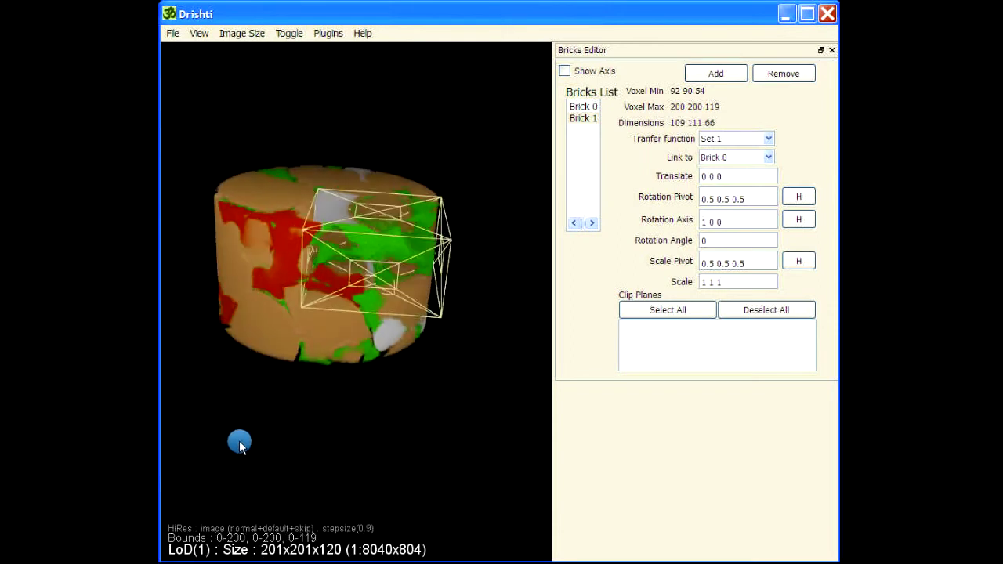
{"action": "left_click_drag", "start_coordinate": [239, 444], "coordinate": [282, 420]}
Set Brick 1's translation to 0 0.5 0 and review the separated block with Brick 0 selected.
{"action": "left_click", "coordinate": [581, 119]}
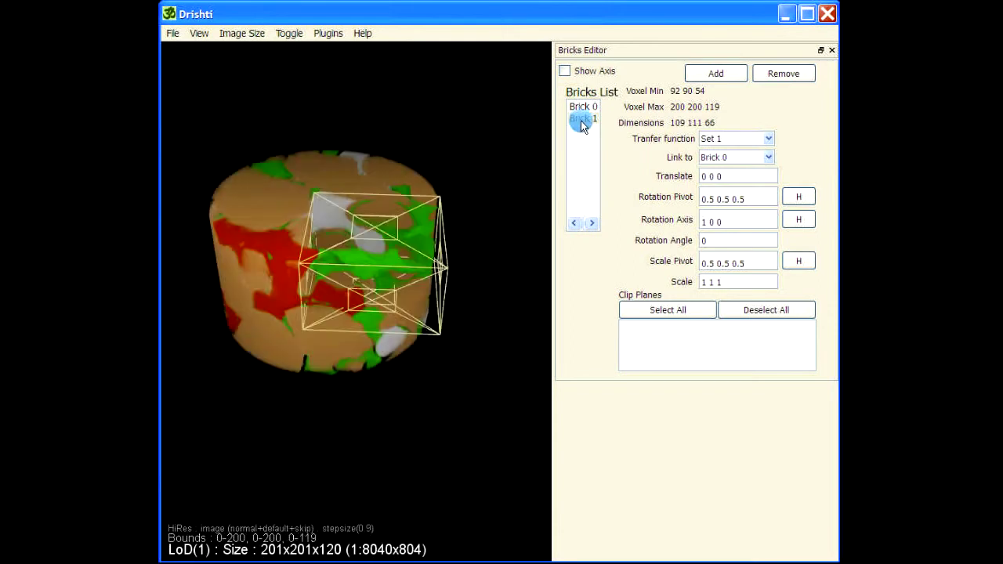
{"action": "left_click", "coordinate": [714, 176]}
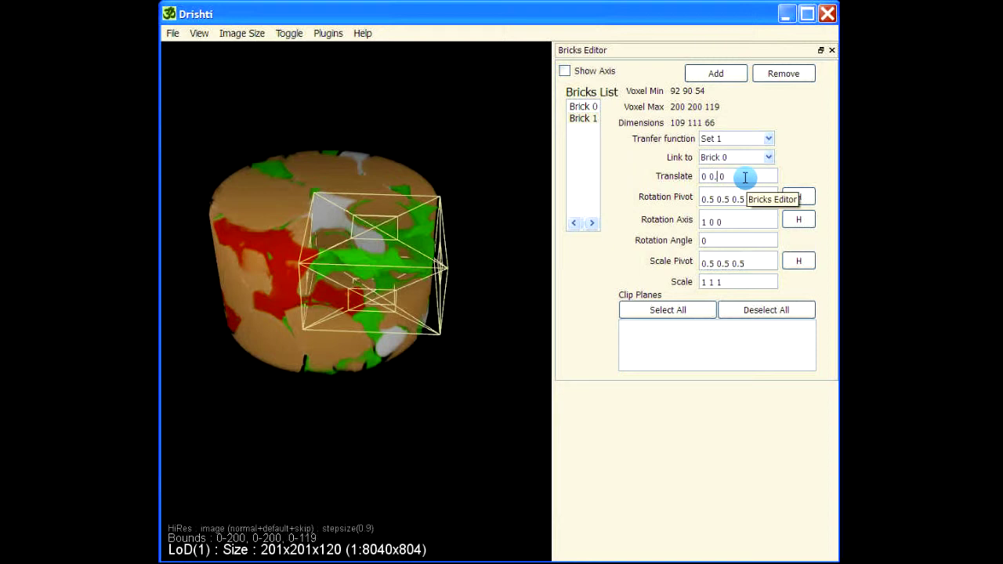
{"action": "type", "text": ".5"}
{"action": "key", "text": "Return"}
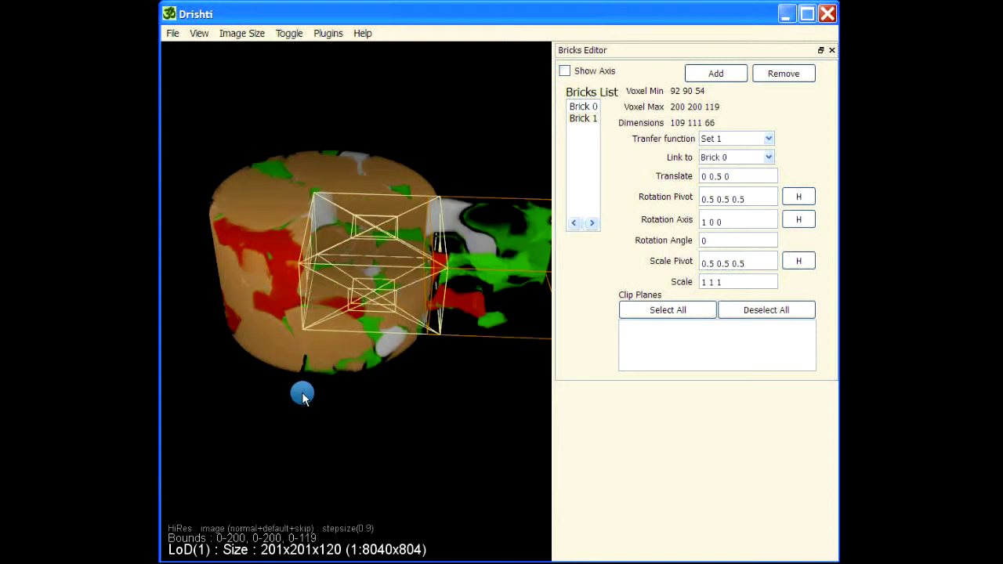
{"action": "left_click_drag", "start_coordinate": [300, 395], "coordinate": [400, 424]}
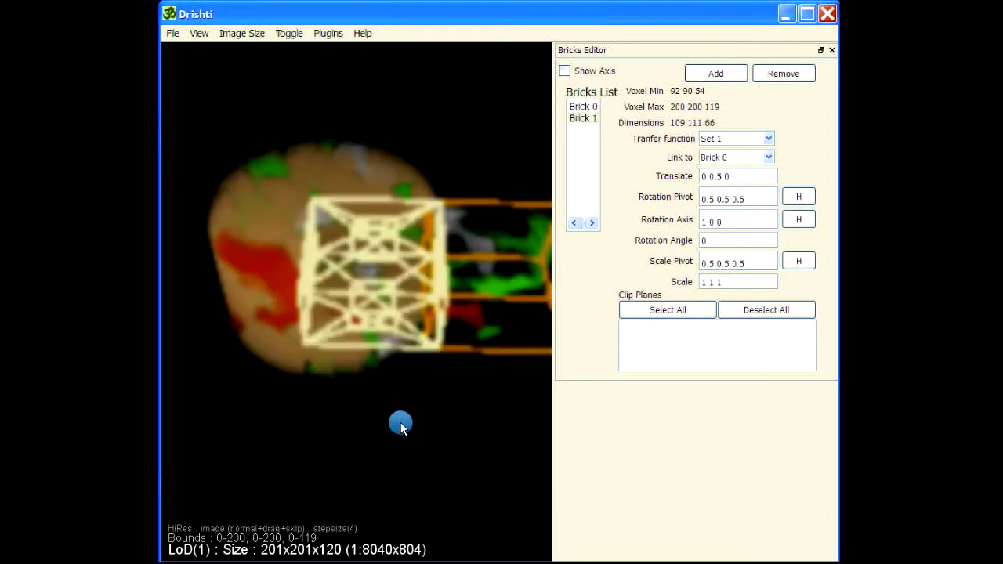
{"action": "left_click", "coordinate": [584, 107]}
{"action": "key", "text": "b"}
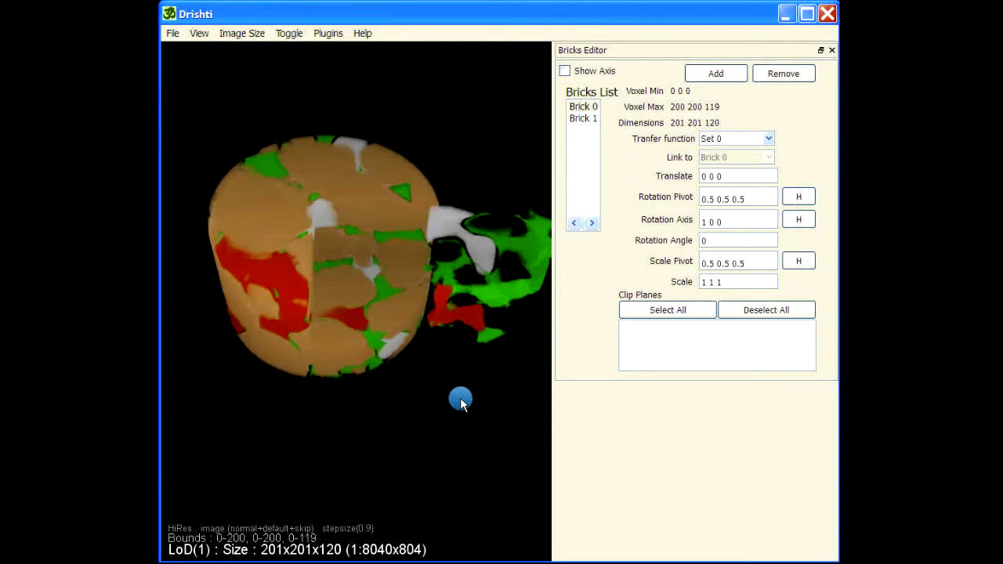
{"action": "key", "text": "2"}
{"action": "left_click_drag", "start_coordinate": [248, 394], "coordinate": [324, 421]}
{"action": "key", "text": "1"}
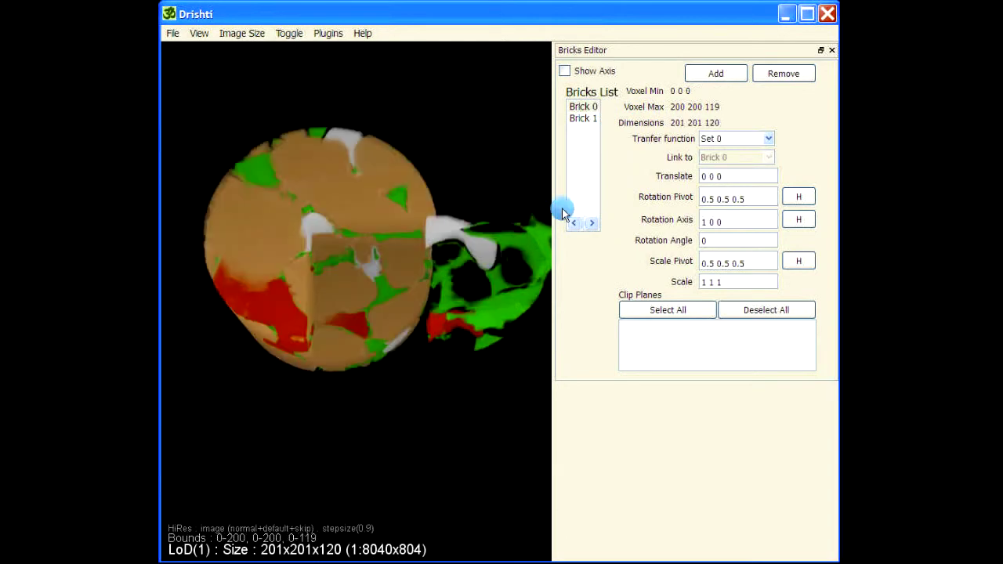
Assign transfer function Set 0 to Brick 1.
{"action": "left_click", "coordinate": [583, 119]}
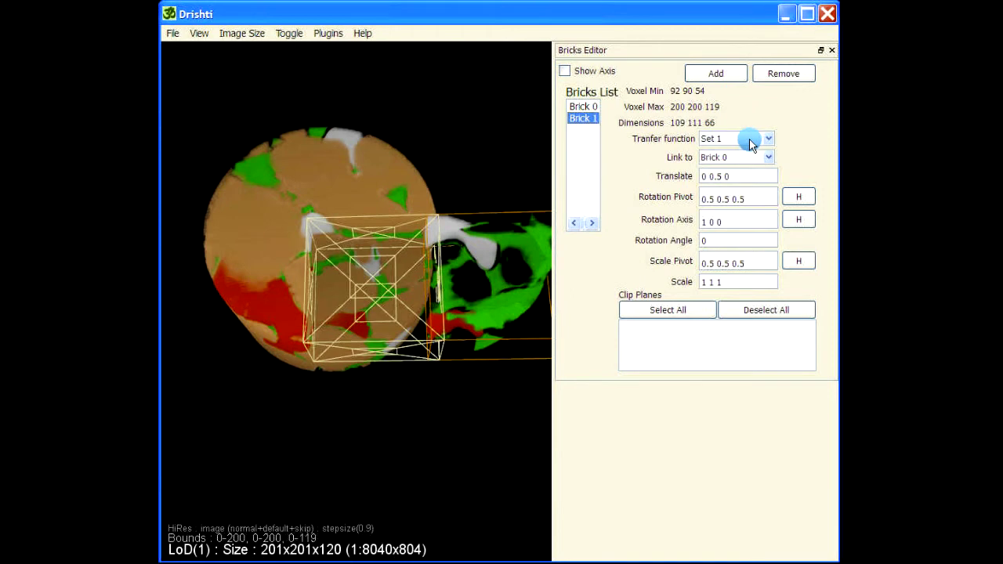
{"action": "left_click", "coordinate": [750, 138]}
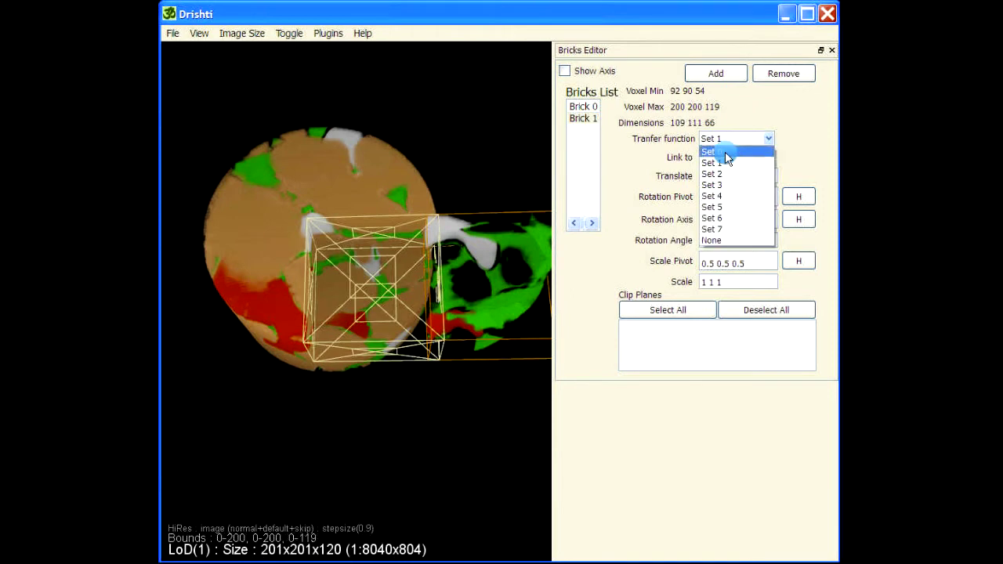
{"action": "left_click", "coordinate": [723, 152]}
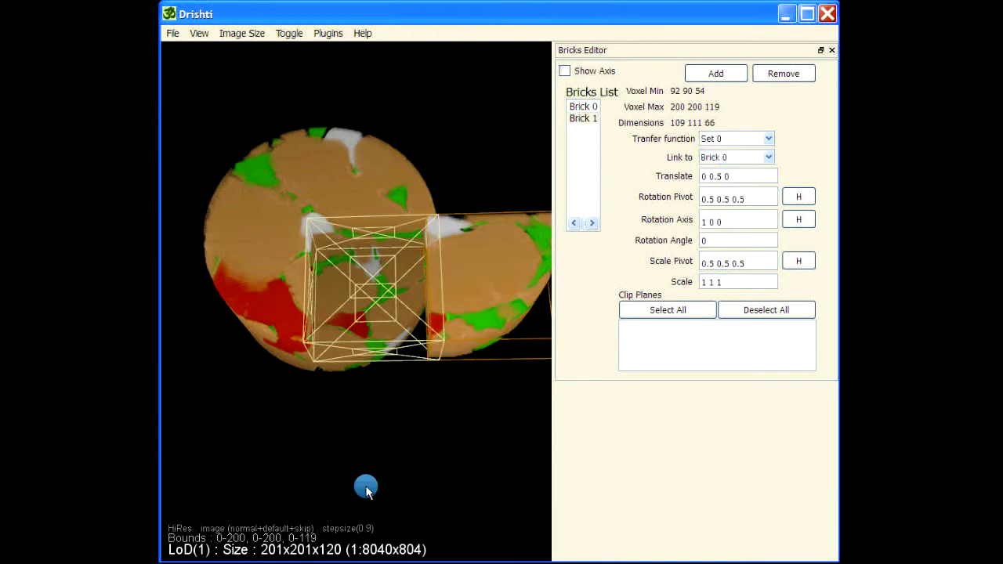
{"action": "left_click_drag", "start_coordinate": [367, 436], "coordinate": [336, 434]}
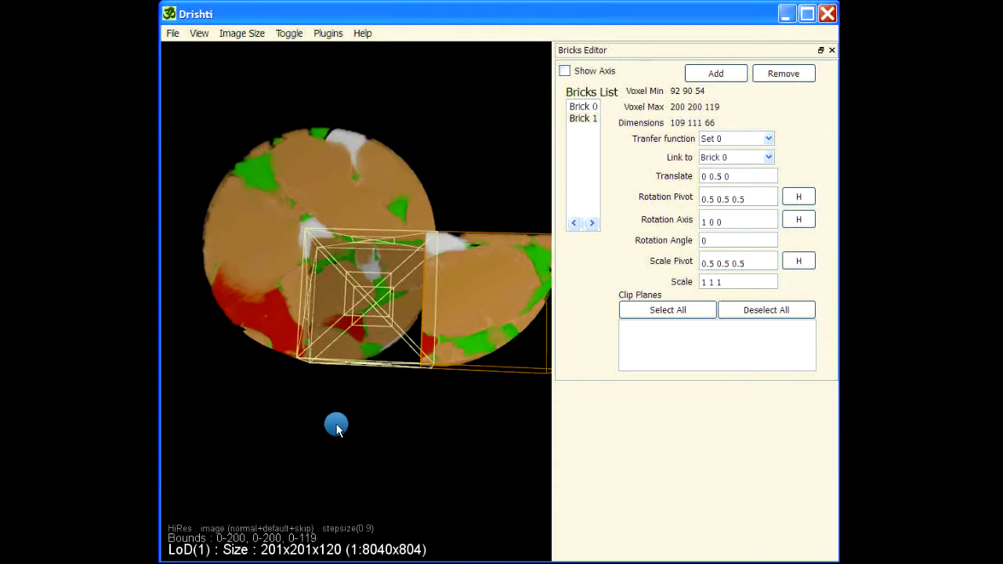
Open the KeyFrame Editor.
{"action": "left_click", "coordinate": [198, 33]}
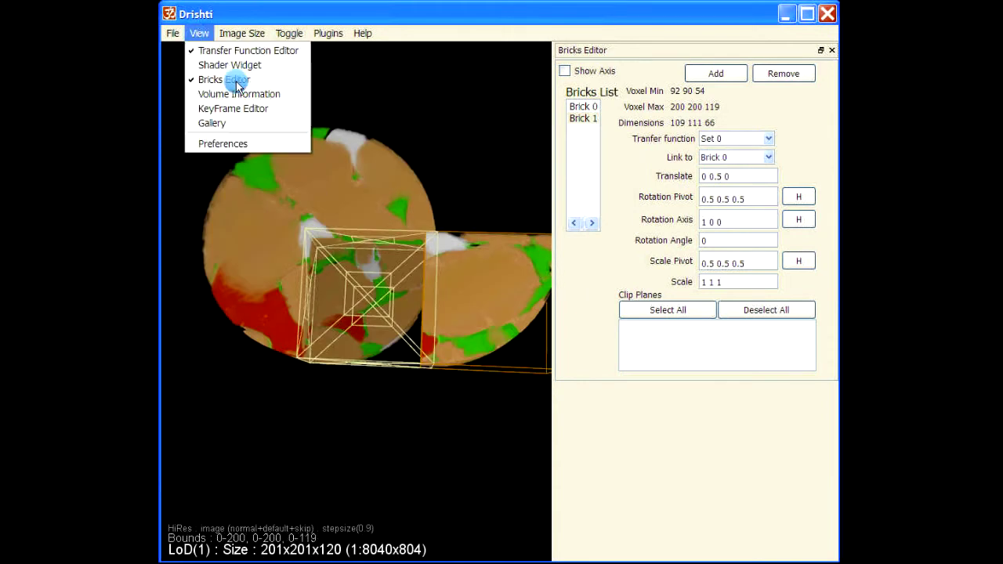
{"action": "left_click", "coordinate": [230, 108]}
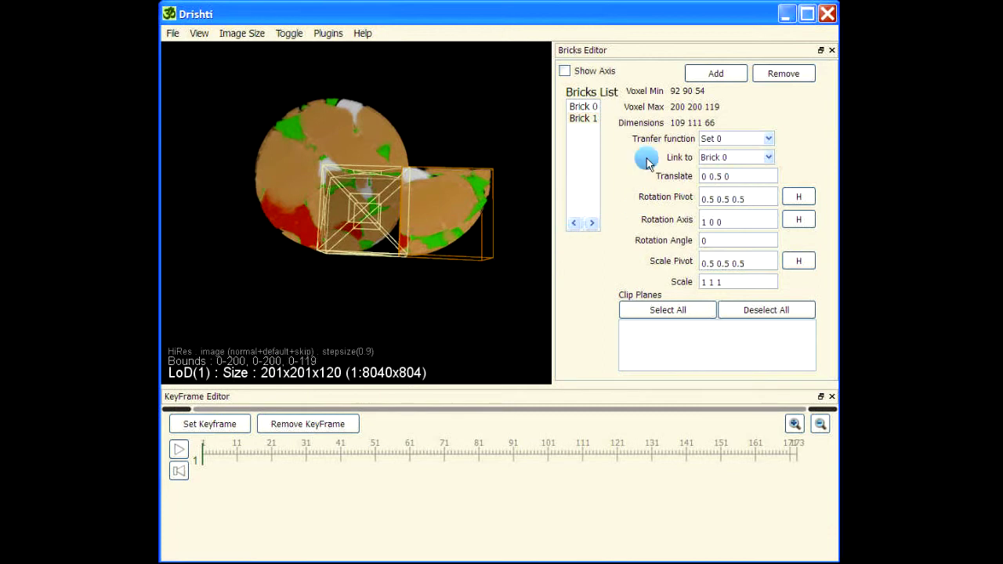
Reset Brick 1's translation to 0 0 0 and set a keyframe at frame 1 with the volume seen from the side.
{"action": "left_click", "coordinate": [736, 178]}
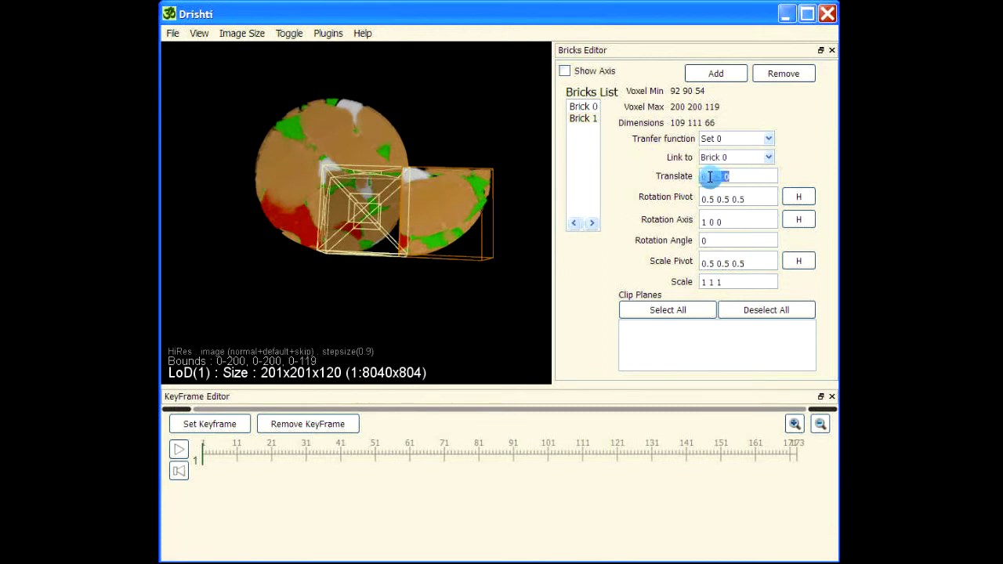
{"action": "key", "text": "Return"}
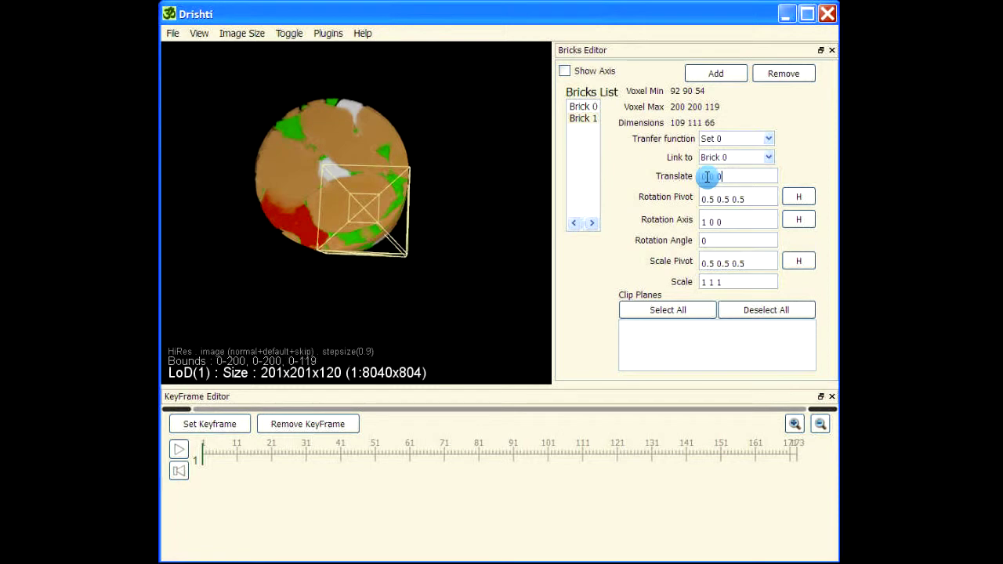
{"action": "left_click_drag", "start_coordinate": [337, 132], "coordinate": [434, 92]}
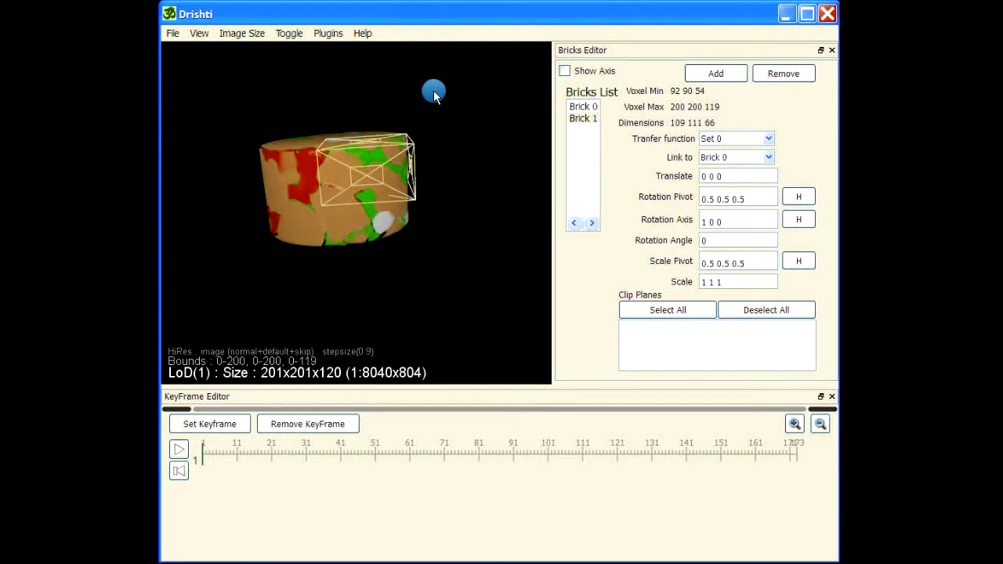
{"action": "left_click", "coordinate": [212, 424]}
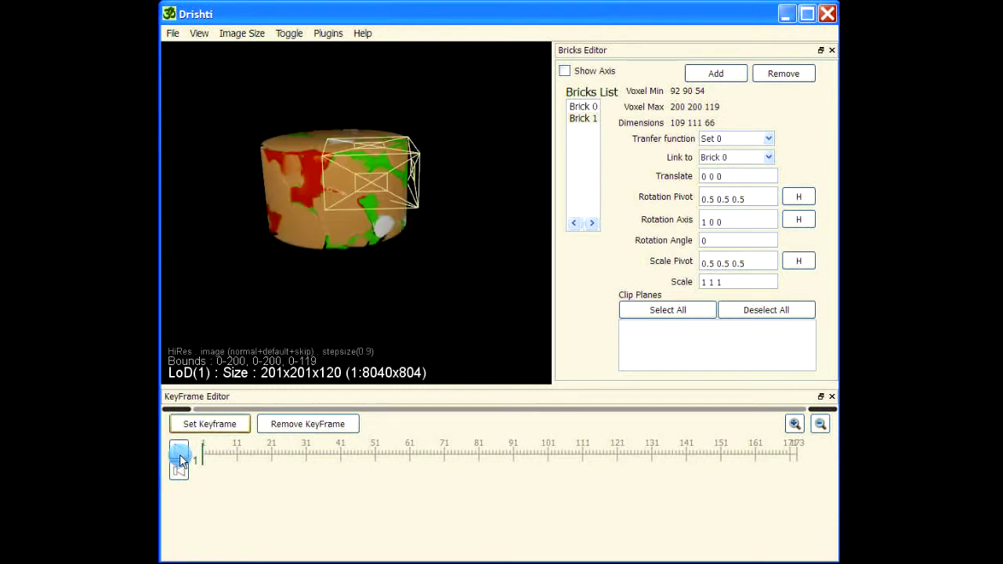
At frame 40, set Brick 1's translation to 0 0.5 0 and record a keyframe with a closer, tilted view.
{"action": "left_click", "coordinate": [339, 461]}
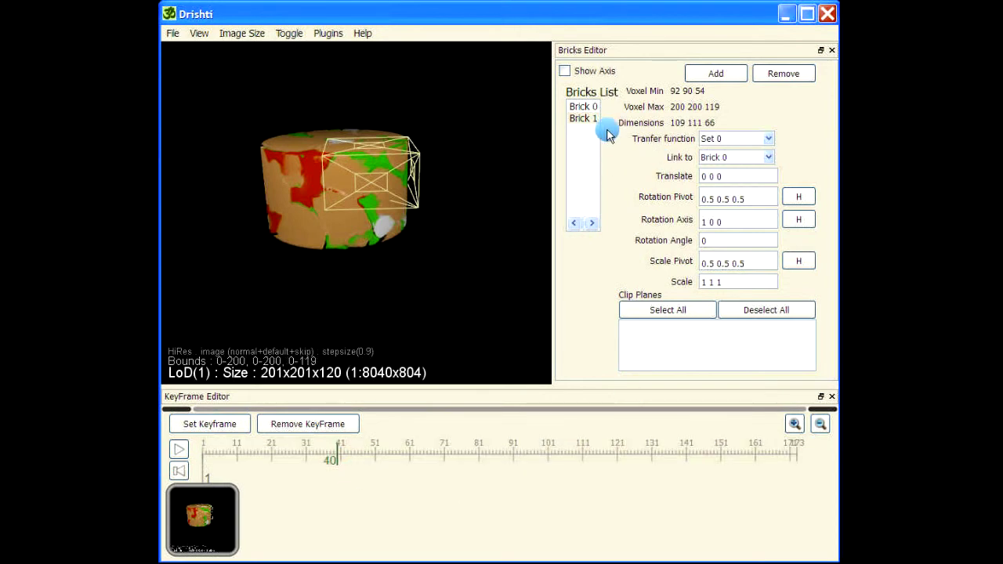
{"action": "left_click", "coordinate": [711, 178]}
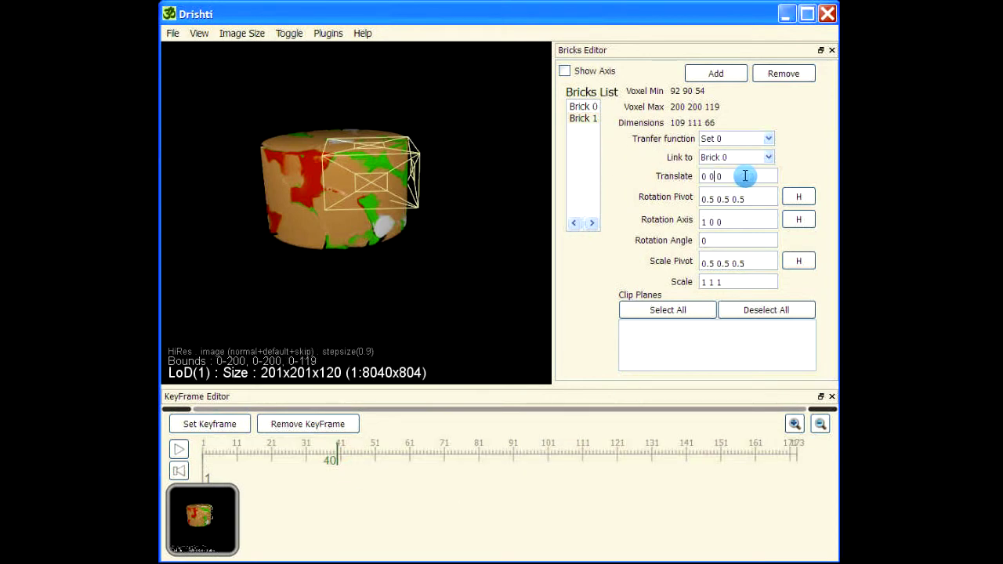
{"action": "key", "text": "Return"}
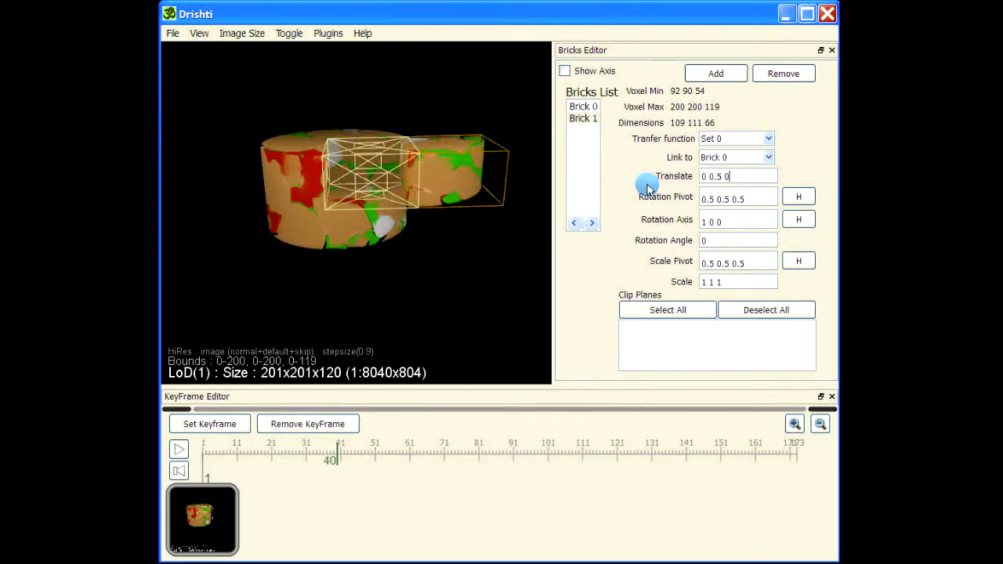
{"action": "scroll", "coordinate": [436, 318], "scroll_direction": "down", "scroll_amount": 6}
{"action": "left_click_drag", "start_coordinate": [407, 291], "coordinate": [385, 352]}
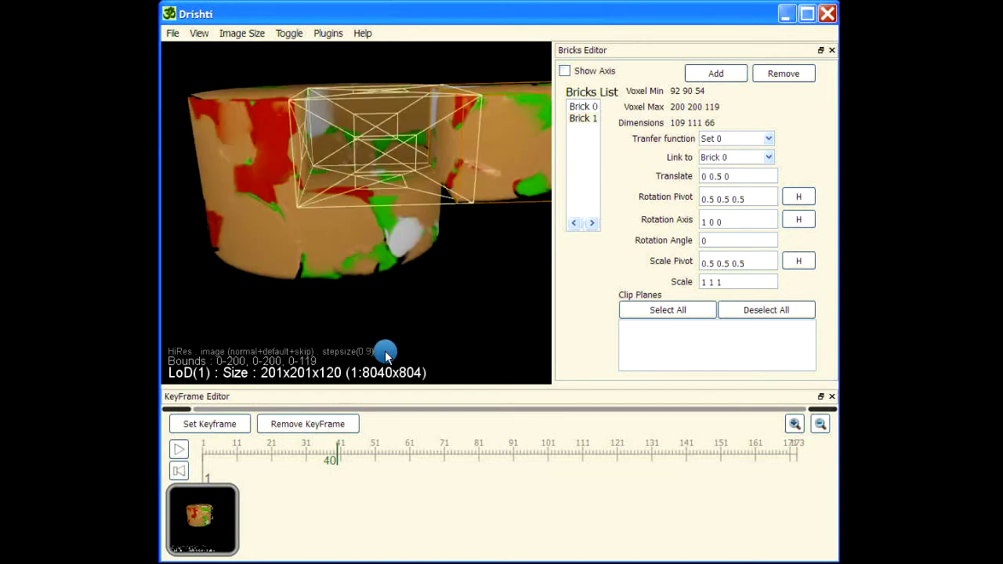
{"action": "right_click_drag", "start_coordinate": [385, 320], "coordinate": [380, 347]}
{"action": "left_click", "coordinate": [206, 431]}
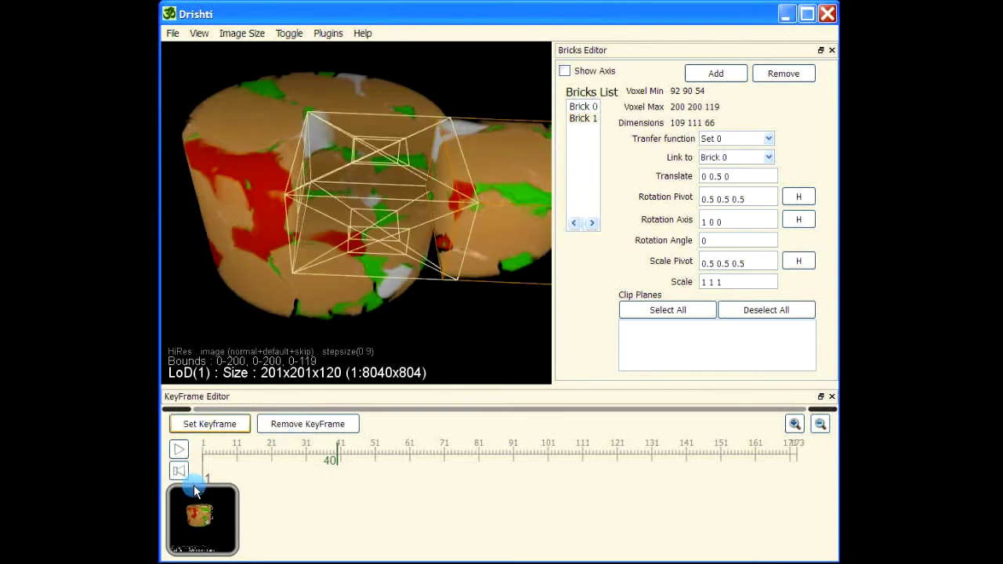
Select Brick 0 and scrub through the translation animation from frame 1 towards frame 40.
{"action": "left_click", "coordinate": [587, 106]}
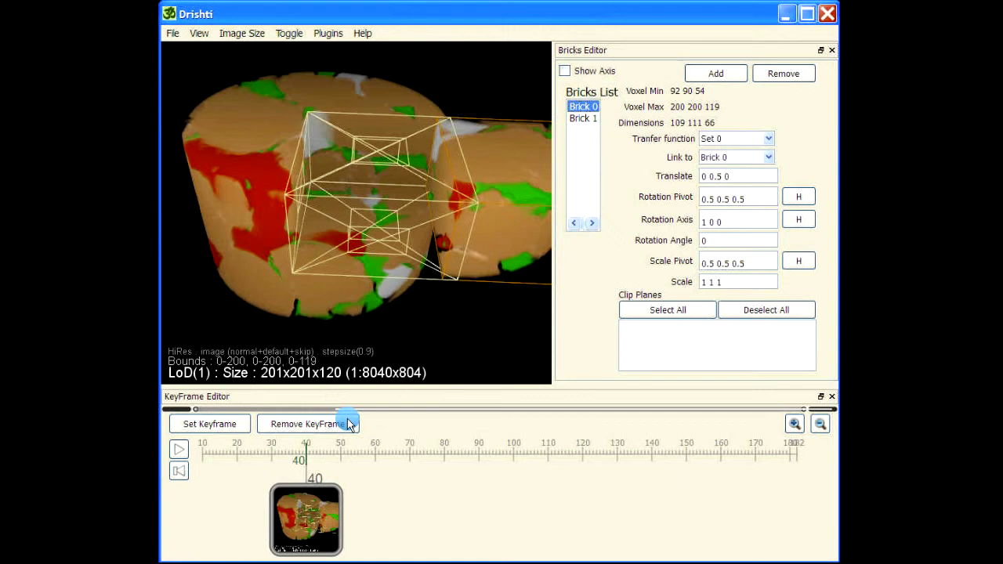
{"action": "left_click", "coordinate": [177, 472]}
{"action": "left_click_drag", "start_coordinate": [221, 456], "coordinate": [337, 461]}
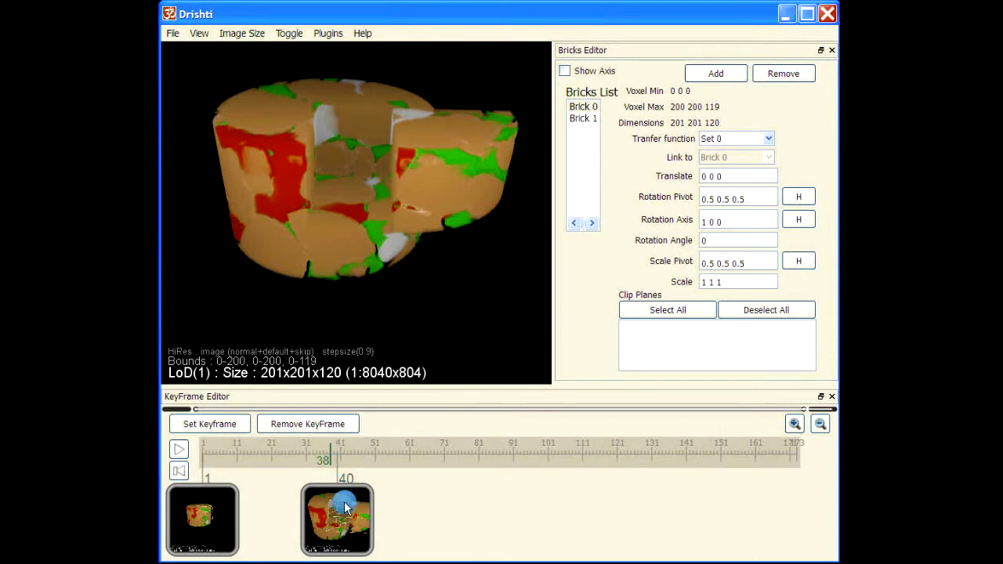
Remove the keyframes at frames 40 and 1 from the timeline.
{"action": "left_click", "coordinate": [312, 425]}
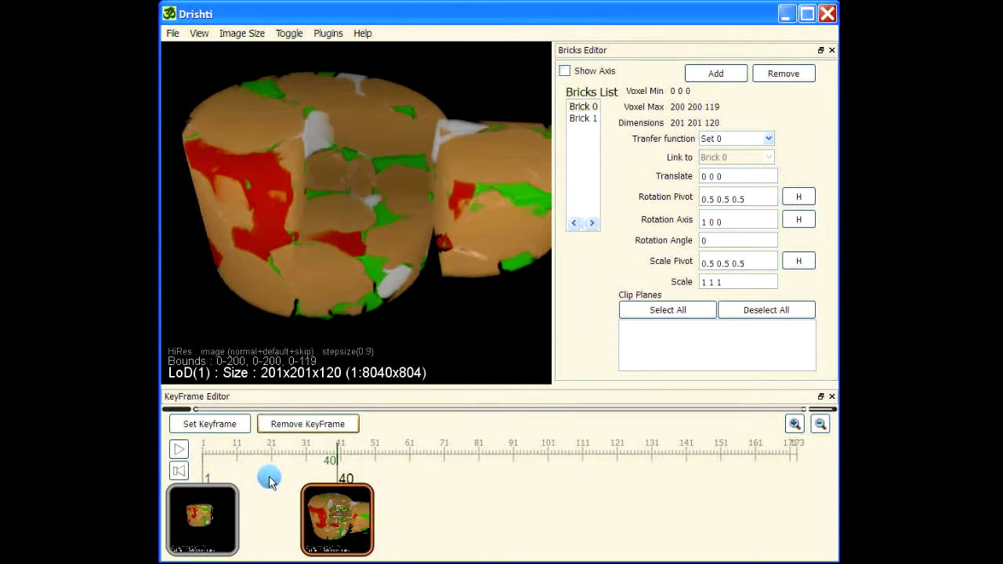
{"action": "left_click", "coordinate": [202, 513]}
{"action": "left_click_drag", "start_coordinate": [411, 296], "coordinate": [408, 351]}
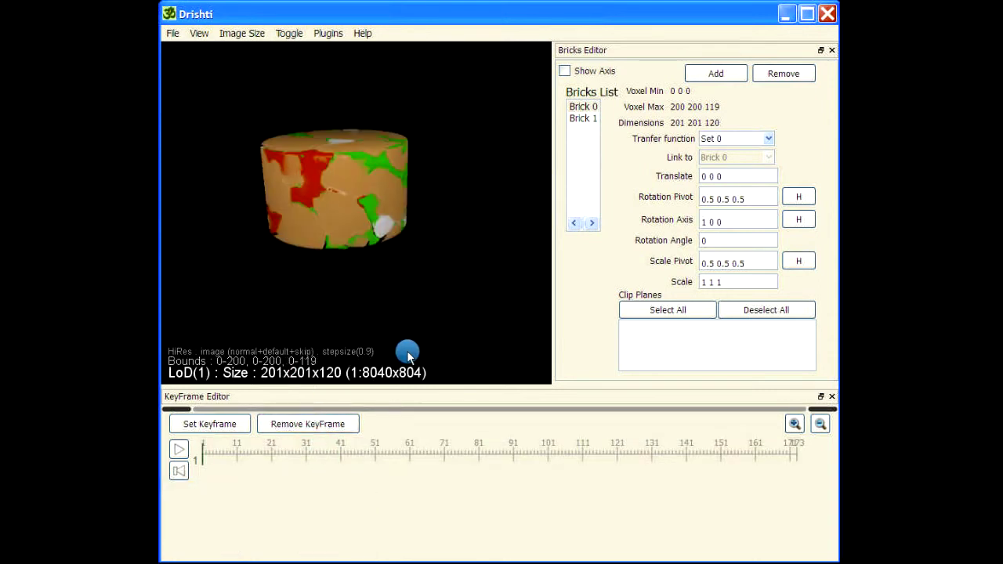
Select Brick 1, show its axis and set its rotation axis to 0 0 1.
{"action": "left_click", "coordinate": [585, 119]}
{"action": "left_click_drag", "start_coordinate": [389, 250], "coordinate": [399, 228]}
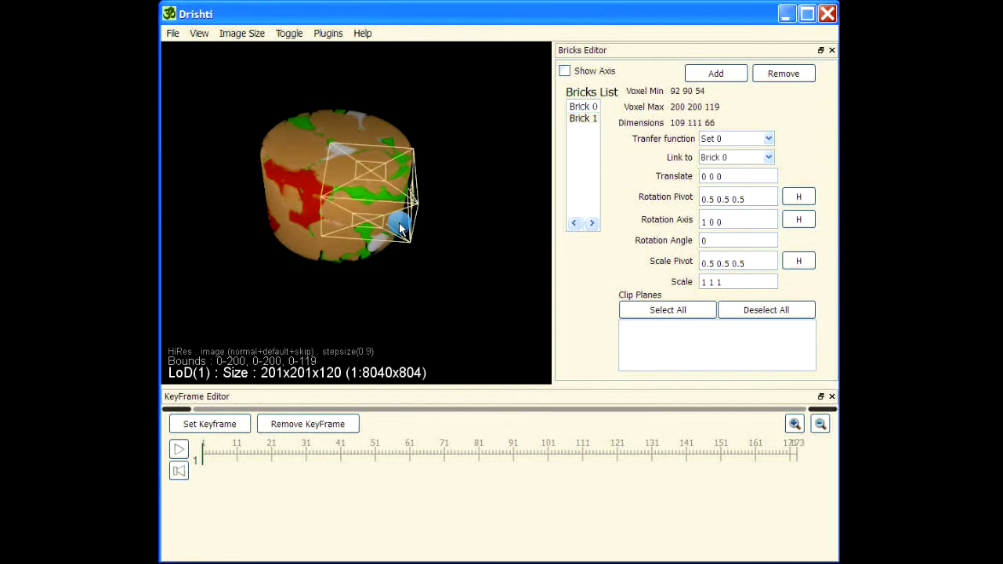
{"action": "left_click_drag", "start_coordinate": [281, 331], "coordinate": [359, 191]}
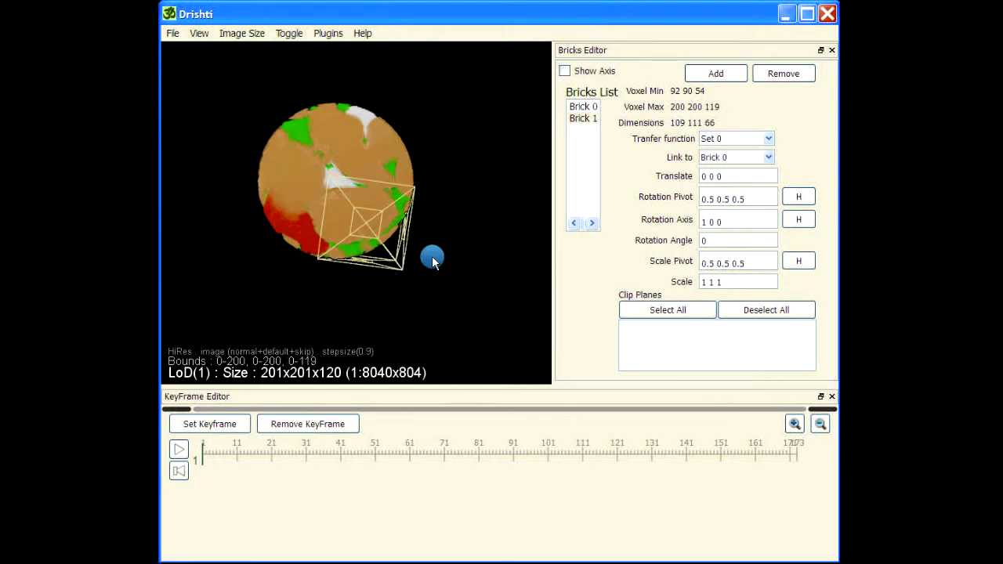
{"action": "left_click_drag", "start_coordinate": [493, 213], "coordinate": [439, 227]}
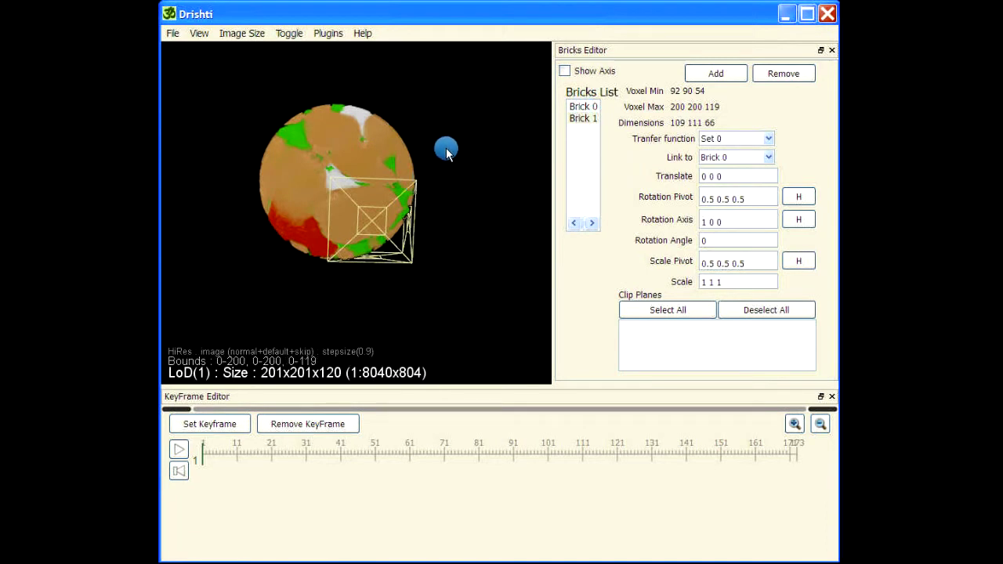
{"action": "mouse_move", "coordinate": [448, 151]}
{"action": "middle_mouse_down"}
{"action": "mouse_move", "coordinate": [459, 101]}
{"action": "mouse_move", "coordinate": [453, 163]}
{"action": "middle_mouse_up"}
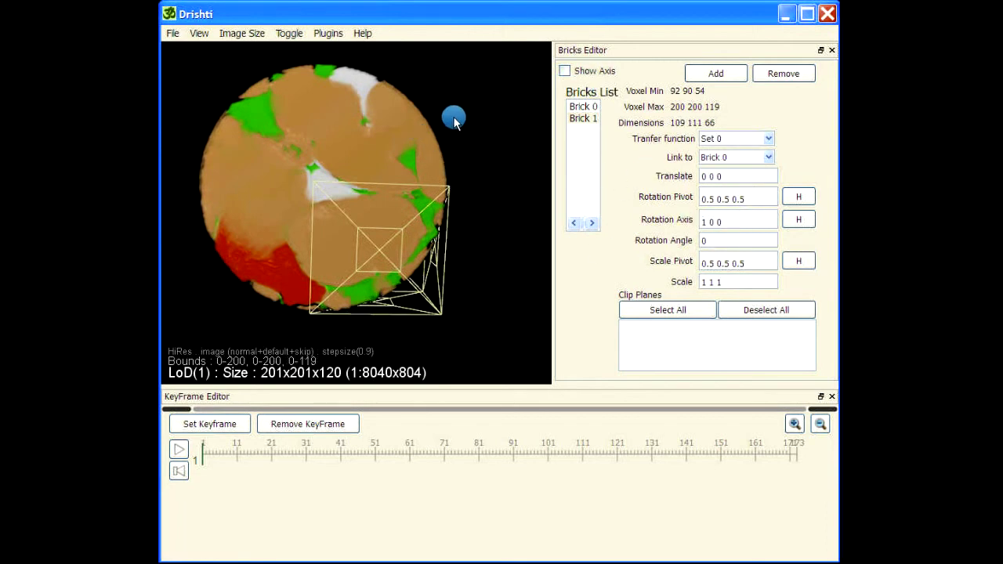
{"action": "left_click", "coordinate": [564, 71]}
{"action": "left_click_drag", "start_coordinate": [394, 316], "coordinate": [463, 144]}
{"action": "left_click", "coordinate": [471, 295]}
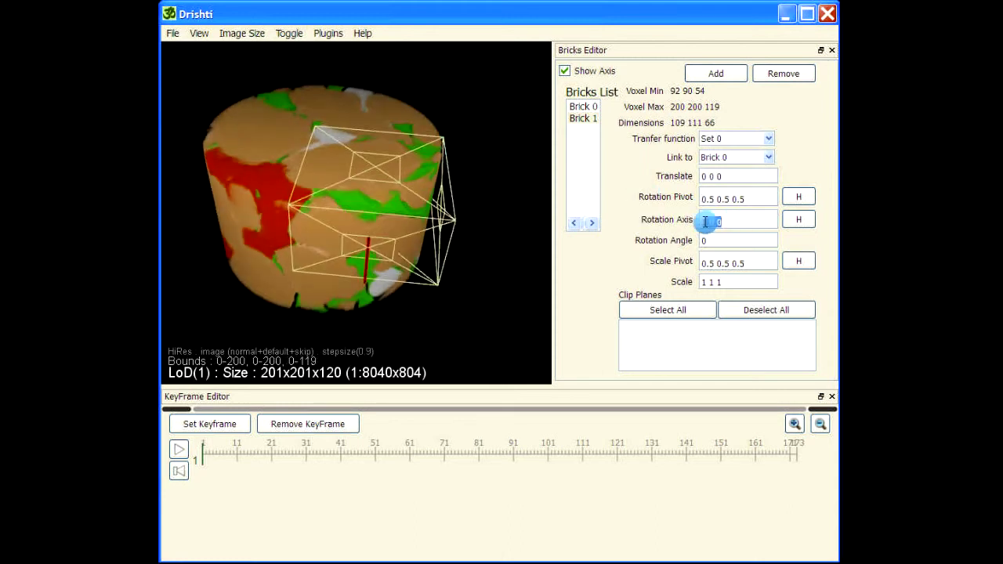
{"action": "key", "text": "Return"}
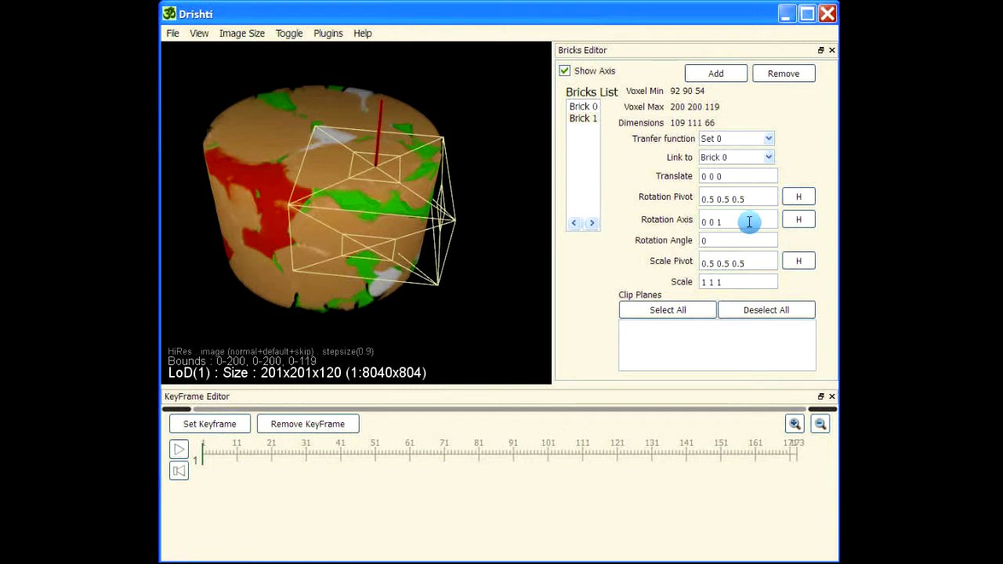
Set Brick 1's rotation pivot to 0 1 0 and check the axis position from several angles.
{"action": "left_click_drag", "start_coordinate": [290, 367], "coordinate": [442, 175]}
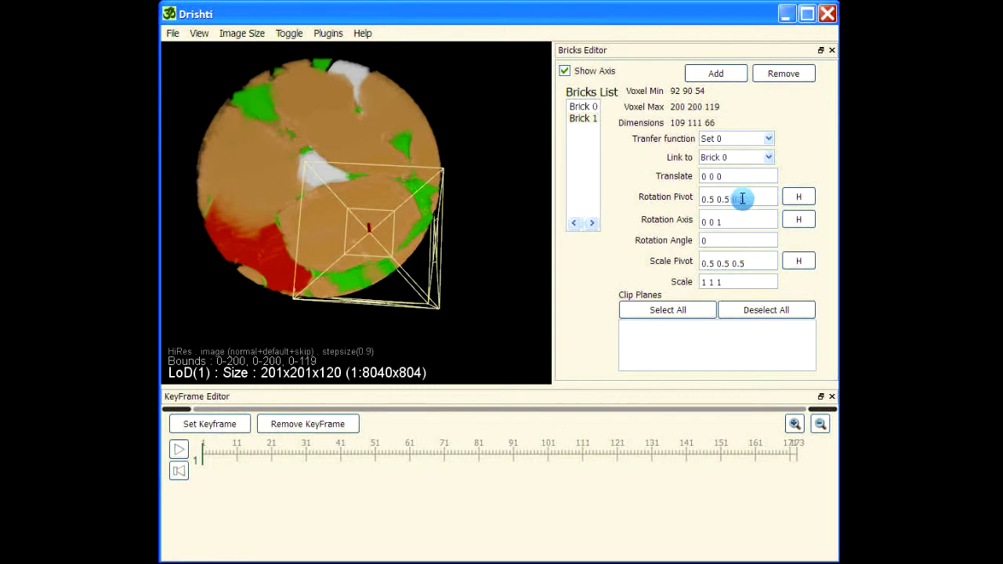
{"action": "left_click_drag", "start_coordinate": [754, 198], "coordinate": [705, 200]}
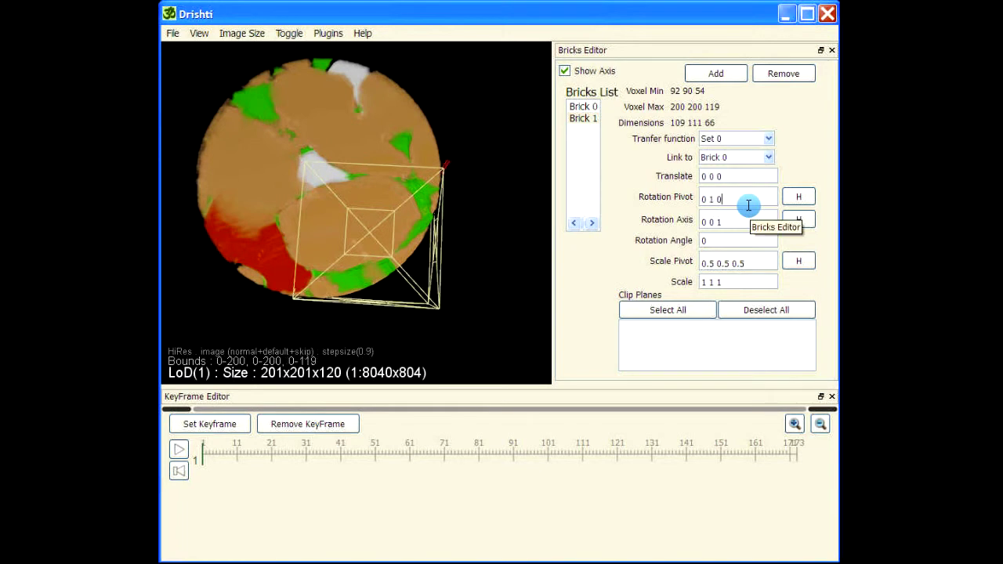
{"action": "left_click_drag", "start_coordinate": [441, 191], "coordinate": [425, 159]}
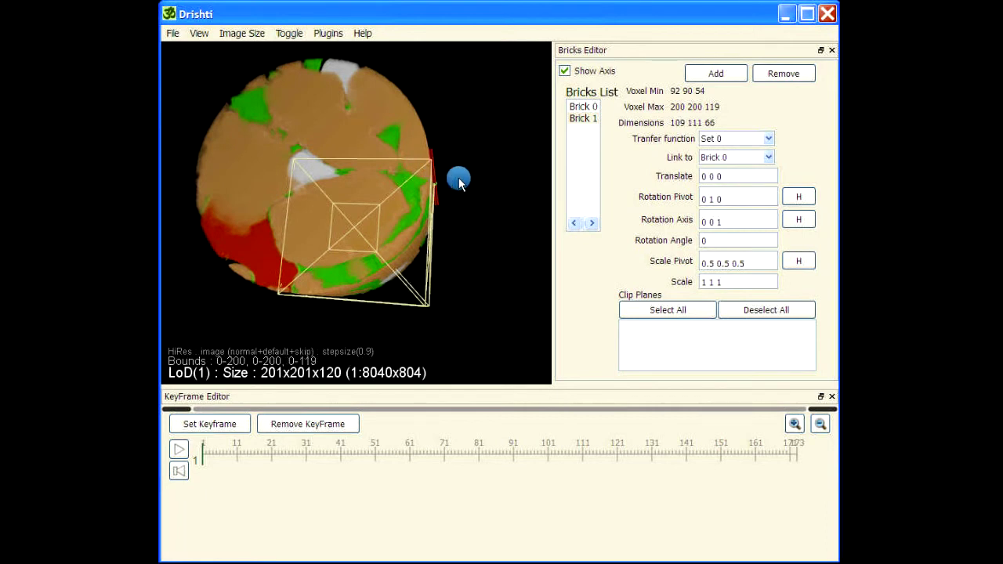
{"action": "left_click_drag", "start_coordinate": [443, 214], "coordinate": [442, 150]}
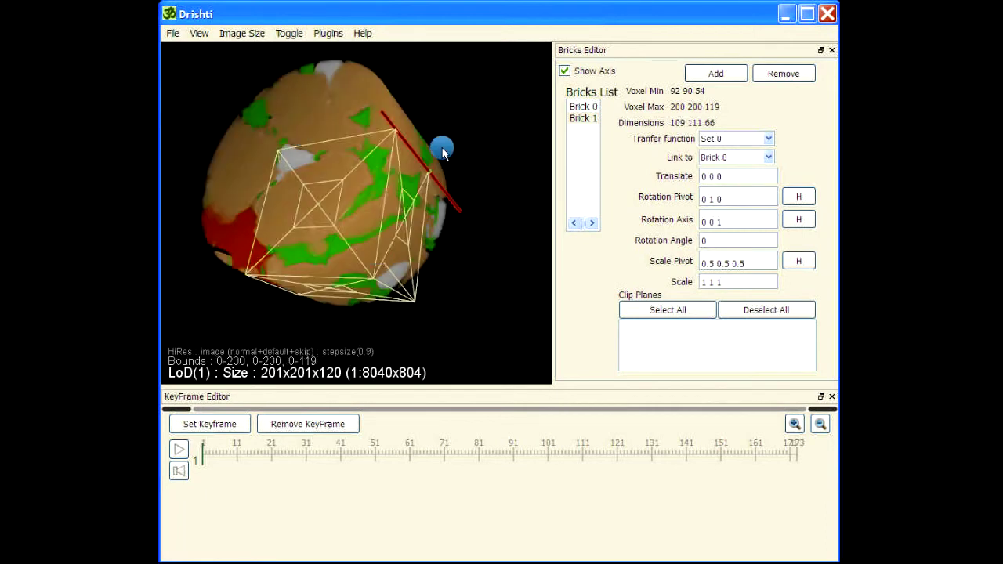
{"action": "left_click_drag", "start_coordinate": [438, 358], "coordinate": [459, 74]}
Set a keyframe at frame 1 with Brick 1 unrotated and the volume seen from above.
{"action": "left_click", "coordinate": [710, 238]}
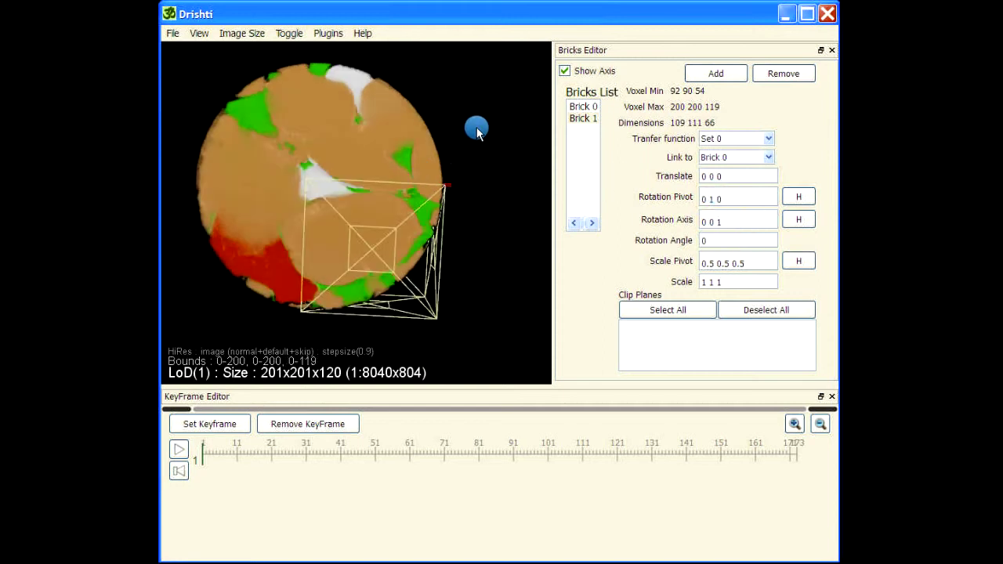
{"action": "left_click_drag", "start_coordinate": [476, 131], "coordinate": [475, 125]}
{"action": "left_click", "coordinate": [196, 429]}
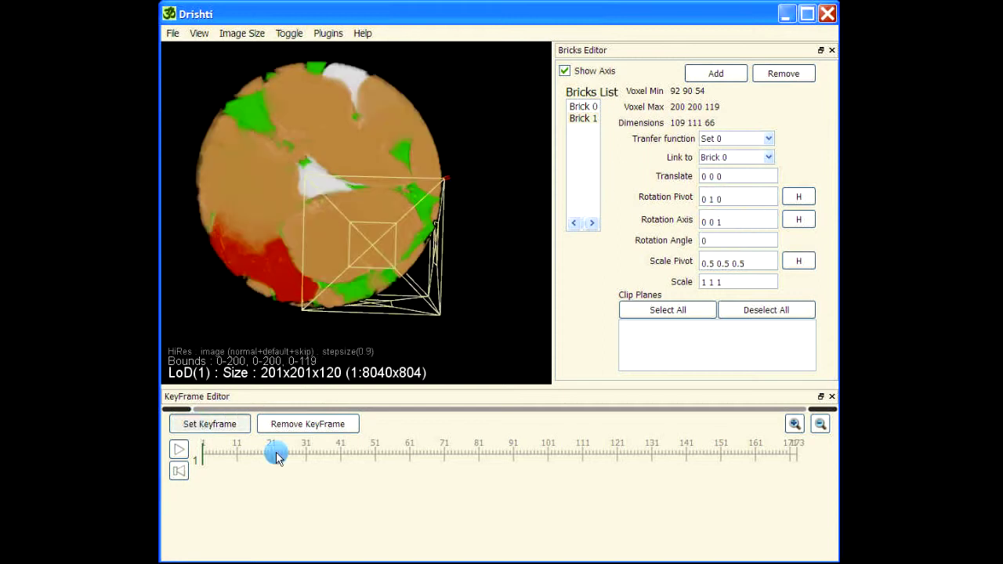
Set Brick 1's rotation angle to 90 and record a keyframe at frame 30 with a tilted view.
{"action": "left_click", "coordinate": [737, 241]}
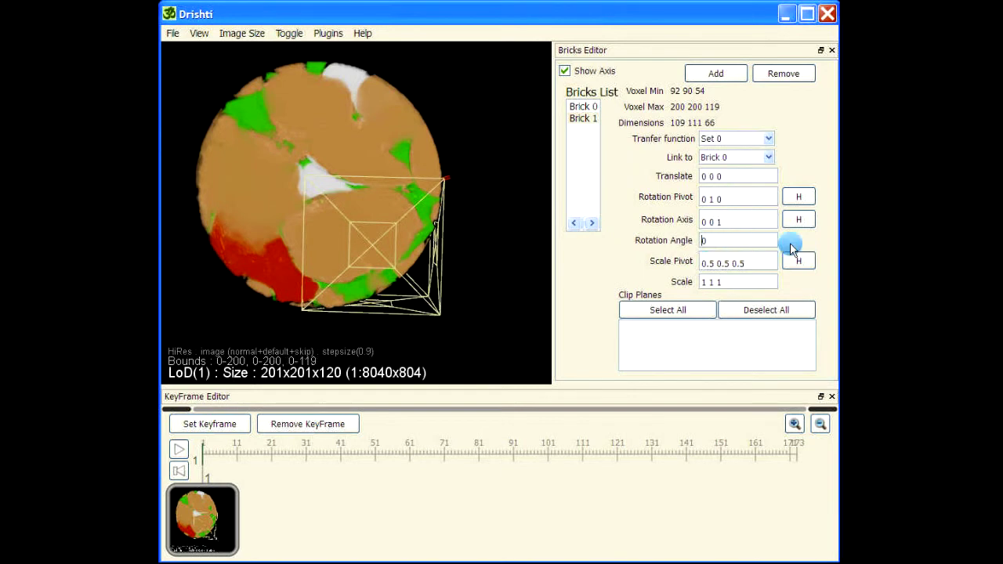
{"action": "key", "text": "Return"}
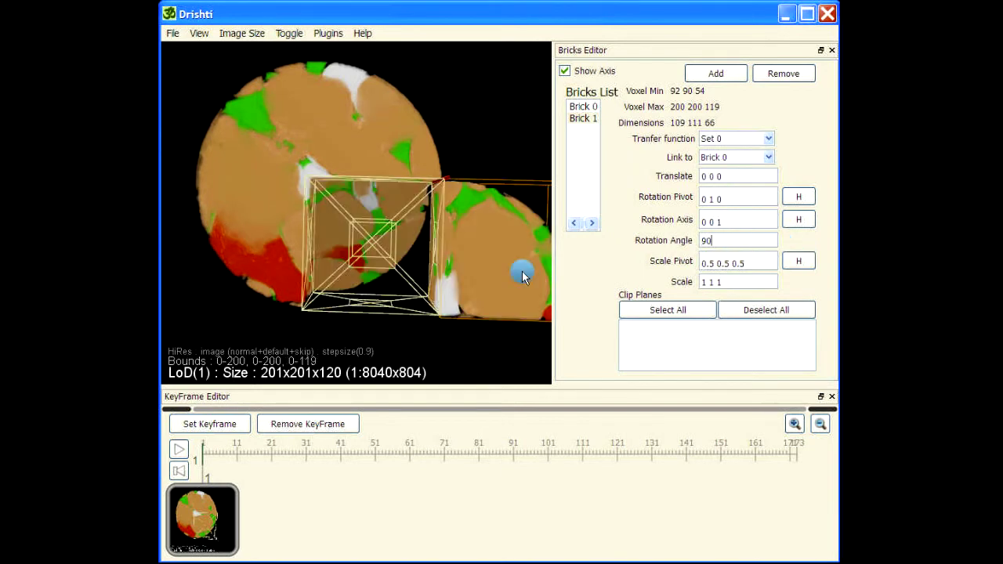
{"action": "left_click_drag", "start_coordinate": [369, 331], "coordinate": [459, 67]}
{"action": "left_click", "coordinate": [305, 452]}
{"action": "left_click", "coordinate": [195, 418]}
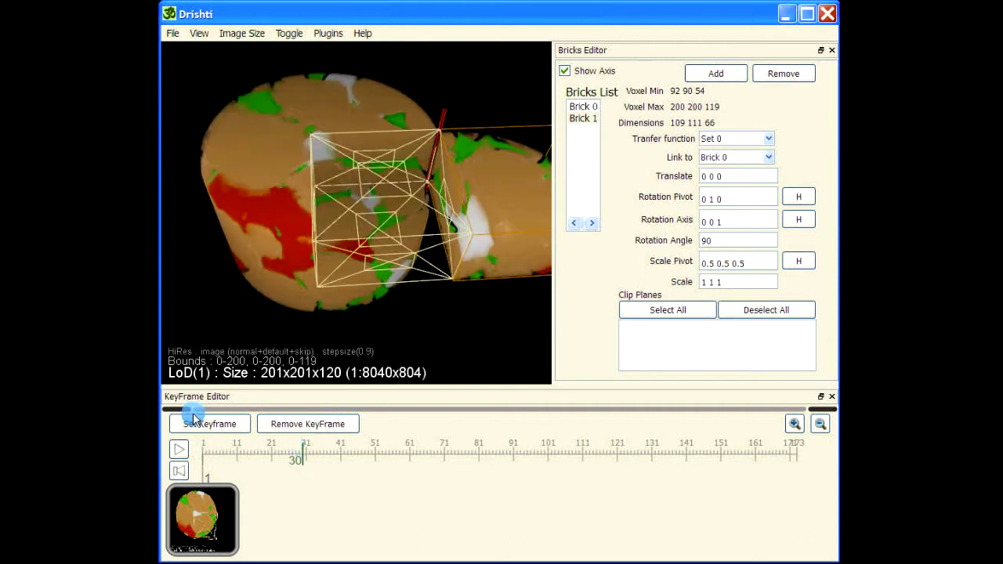
Play back the brick's rotation animation and remove the keyframes at frames 30 and 1.
{"action": "left_click", "coordinate": [179, 449]}
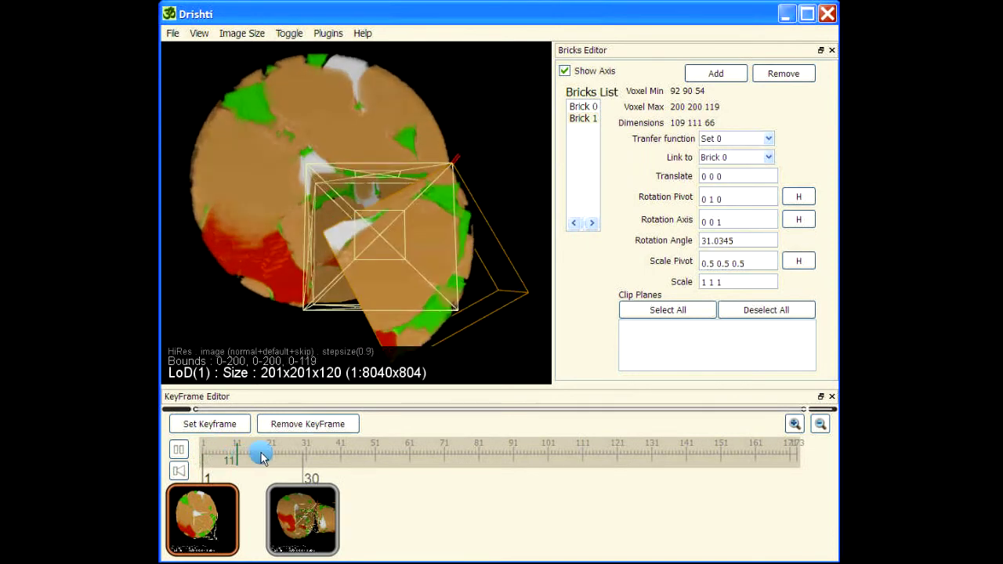
{"action": "left_click", "coordinate": [303, 456]}
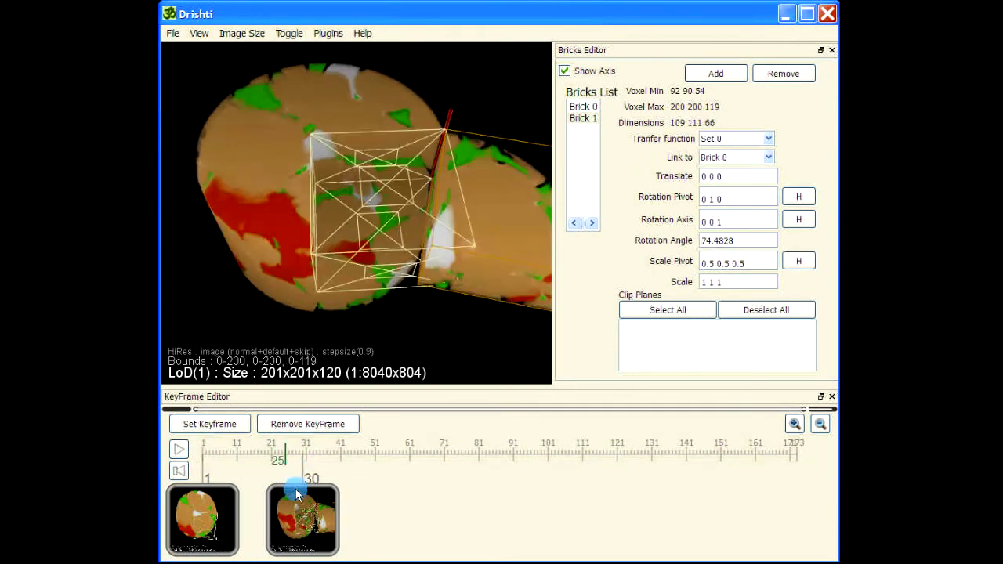
{"action": "left_click", "coordinate": [296, 494]}
{"action": "left_click", "coordinate": [314, 427]}
{"action": "left_click", "coordinate": [208, 518]}
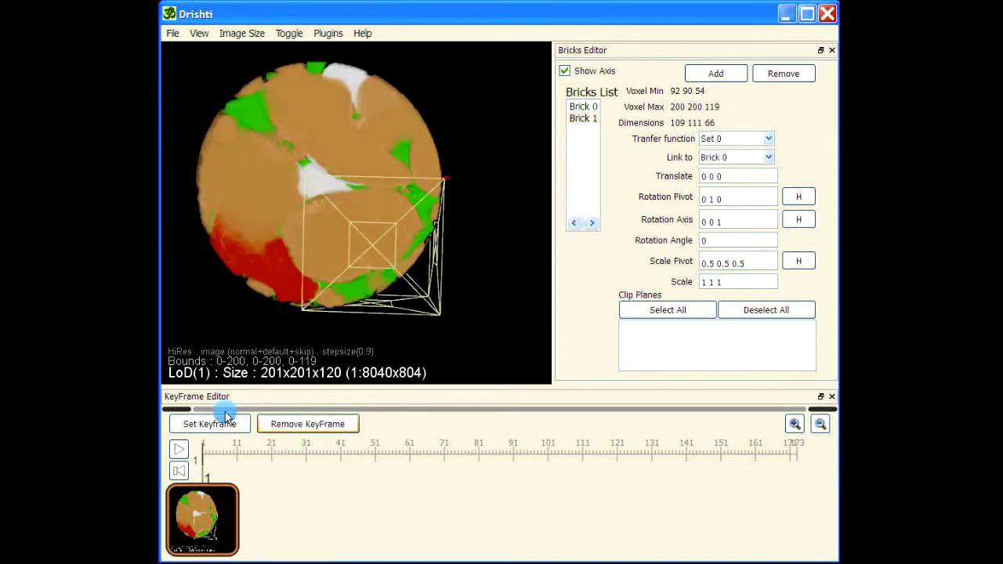
{"action": "left_click", "coordinate": [291, 423]}
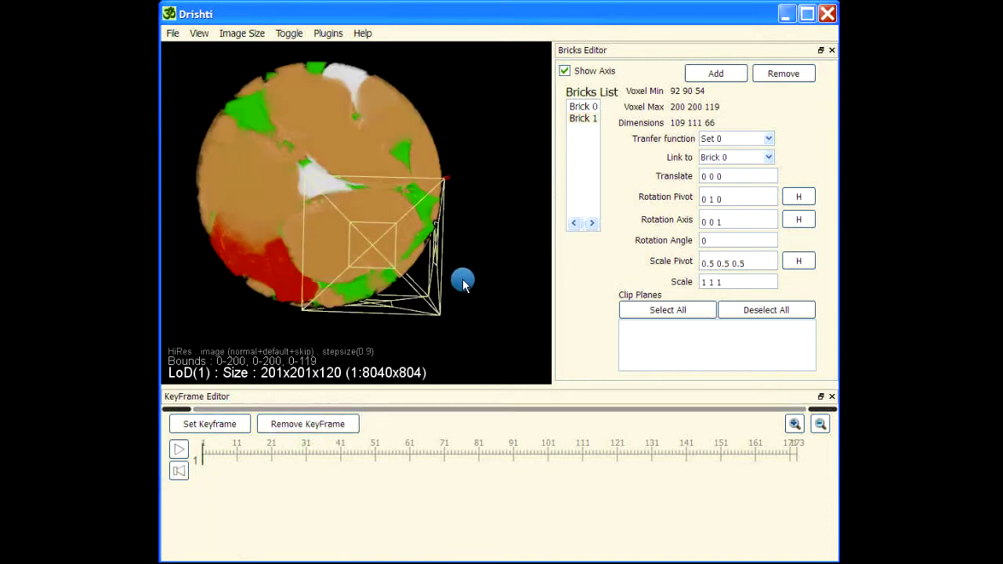
Extend Brick 1 across the full width of the volume so that its voxel minimum is 0 90 54.
{"action": "left_click_drag", "start_coordinate": [462, 284], "coordinate": [448, 223]}
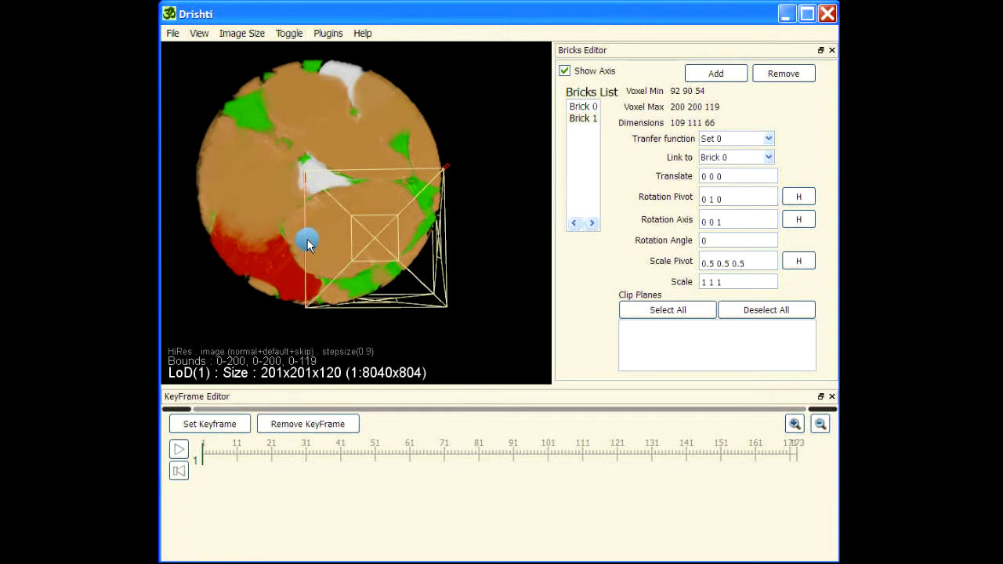
{"action": "left_click_drag", "start_coordinate": [369, 173], "coordinate": [441, 222]}
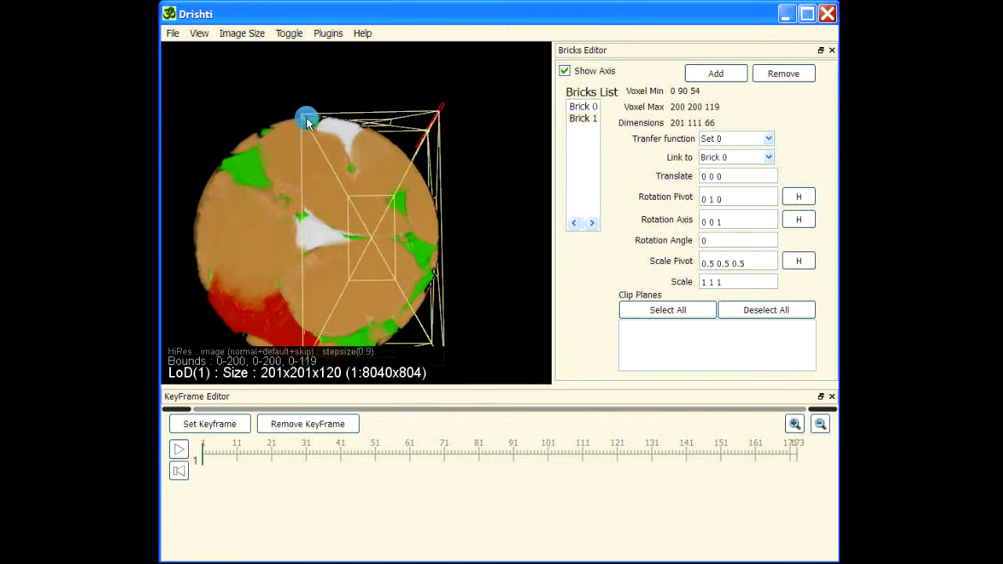
{"action": "right_click_drag", "start_coordinate": [492, 155], "coordinate": [496, 138]}
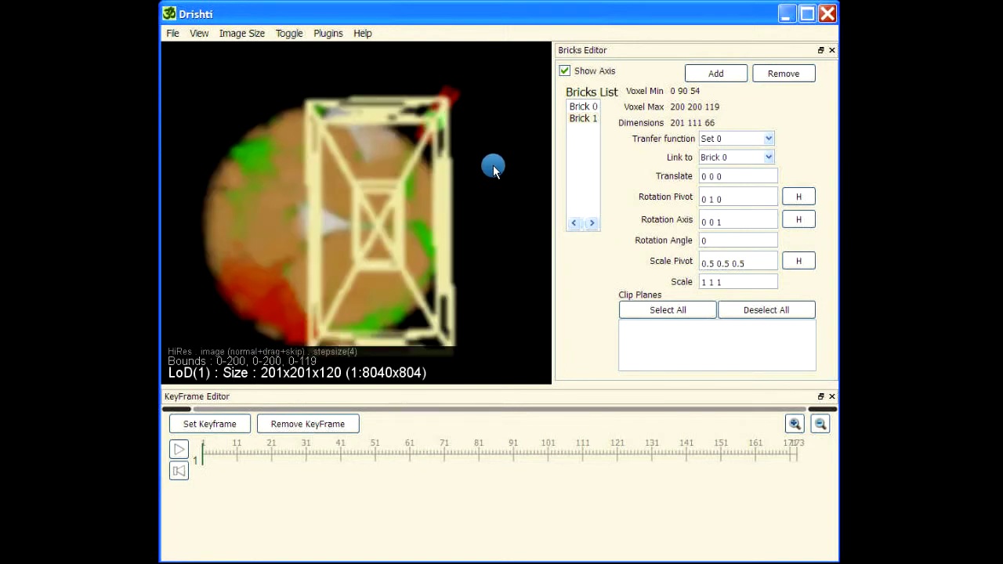
Set Brick 1's rotation pivot from a point picked at the brick's corner on the far edge of the volume's top face.
{"action": "mouse_move", "coordinate": [502, 203]}
{"action": "left_mouse_down"}
{"action": "mouse_move", "coordinate": [504, 156]}
{"action": "mouse_move", "coordinate": [488, 197]}
{"action": "mouse_move", "coordinate": [510, 216]}
{"action": "mouse_move", "coordinate": [499, 195]}
{"action": "mouse_move", "coordinate": [485, 198]}
{"action": "left_mouse_up"}
{"action": "left_click", "coordinate": [726, 198]}
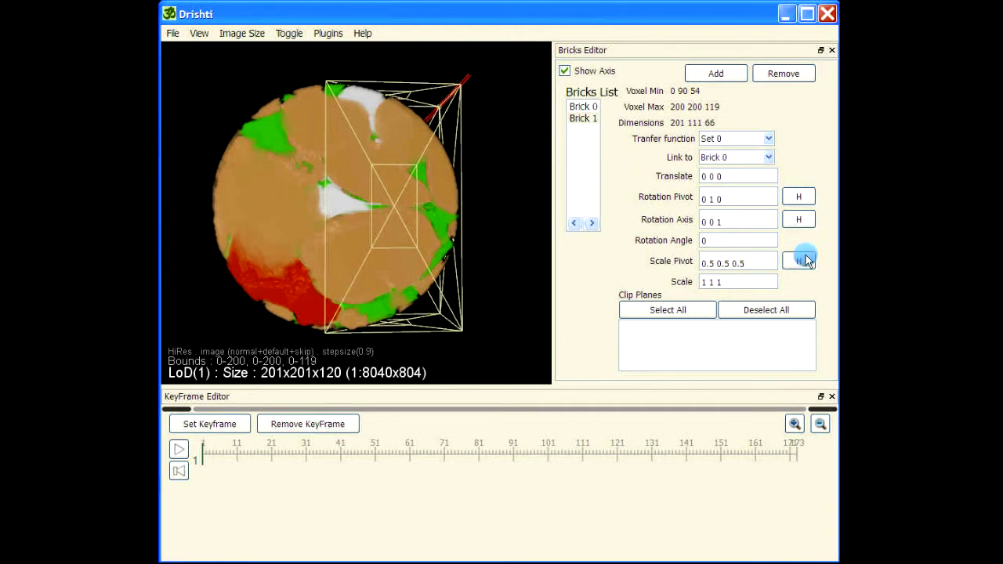
{"action": "left_click", "coordinate": [487, 149]}
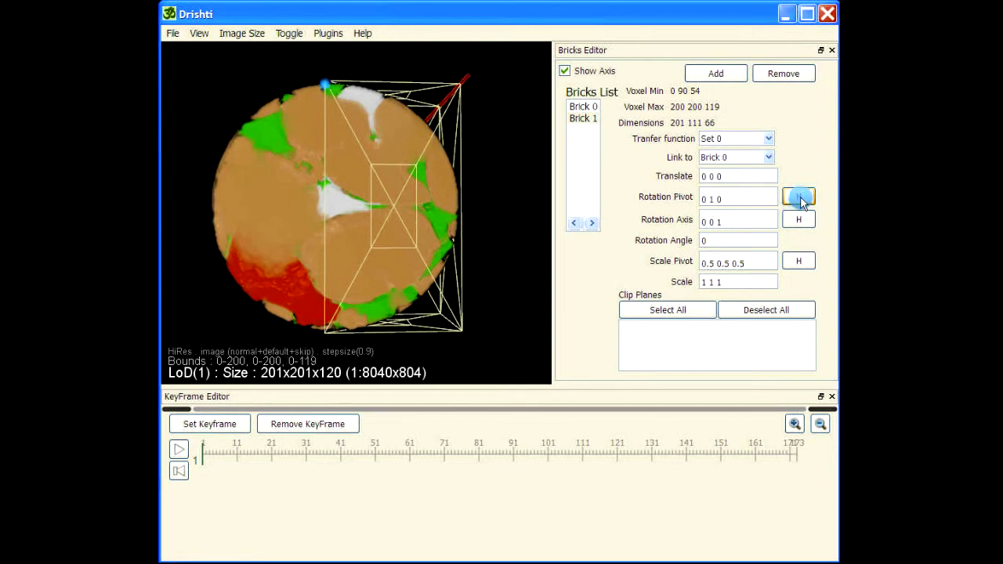
{"action": "left_click", "coordinate": [798, 197]}
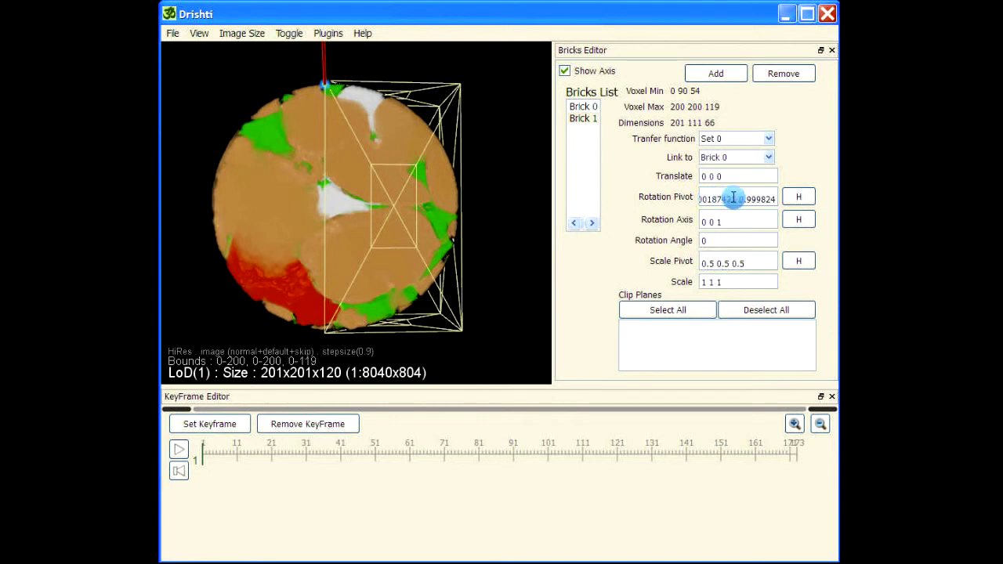
Set Brick 1's rotation axis from points picked at the brick's corner and on the outer side edge of the volume.
{"action": "left_click_drag", "start_coordinate": [504, 169], "coordinate": [347, 122]}
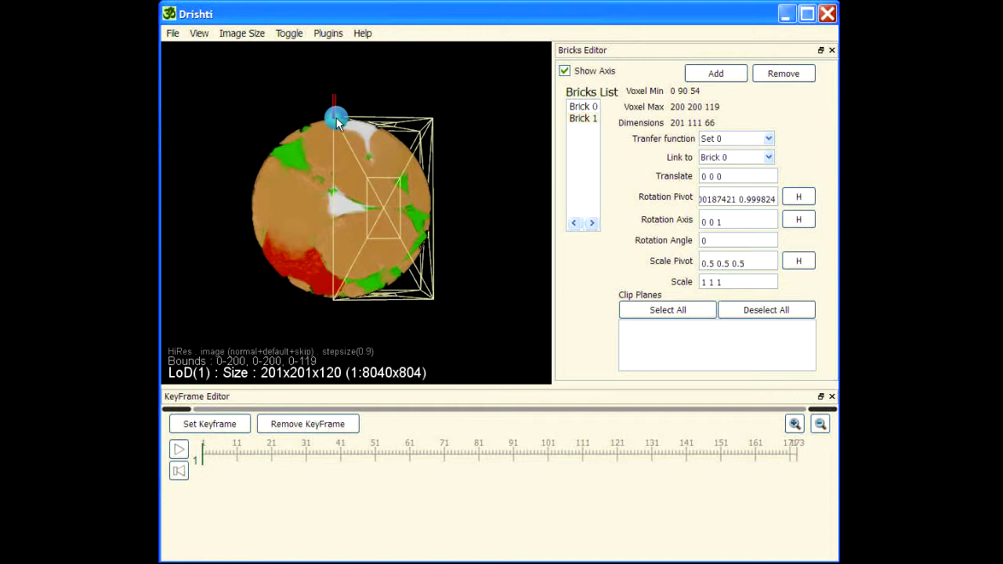
{"action": "left_click_drag", "start_coordinate": [444, 195], "coordinate": [459, 228]}
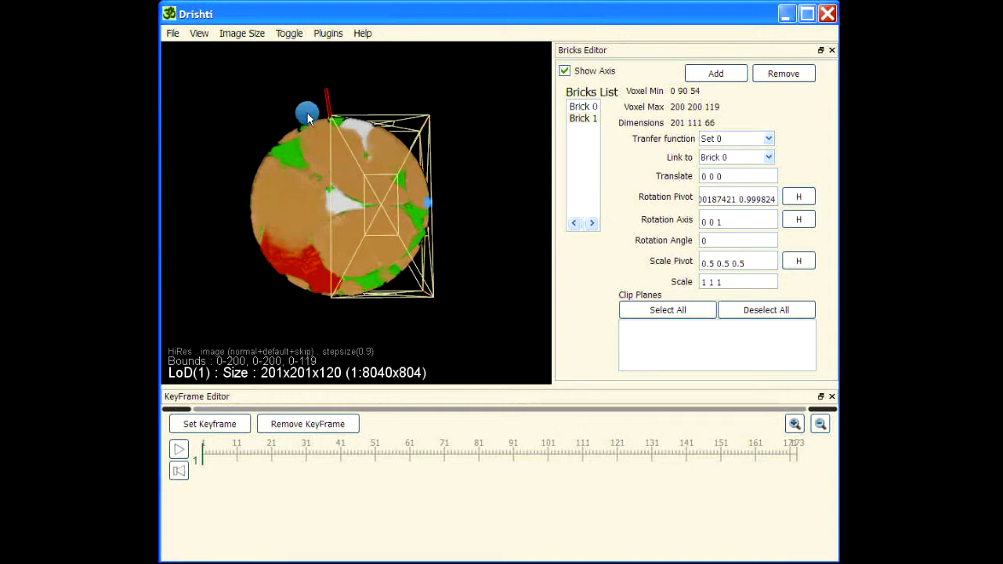
{"action": "left_click", "coordinate": [799, 220]}
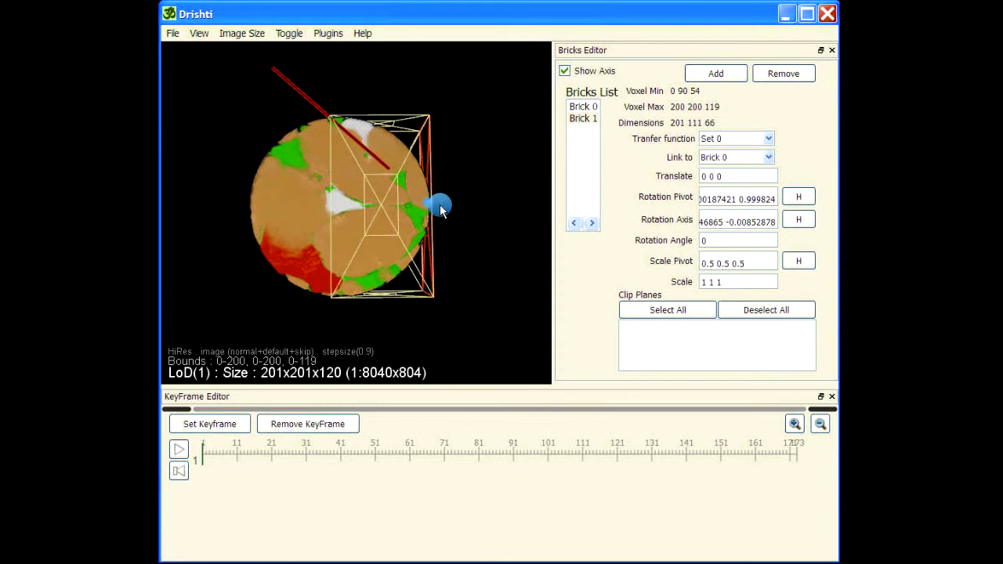
Check the new rotation axis and record a keyframe at frame 1 with a tilted view of the unrotated brick.
{"action": "left_click_drag", "start_coordinate": [455, 230], "coordinate": [402, 197]}
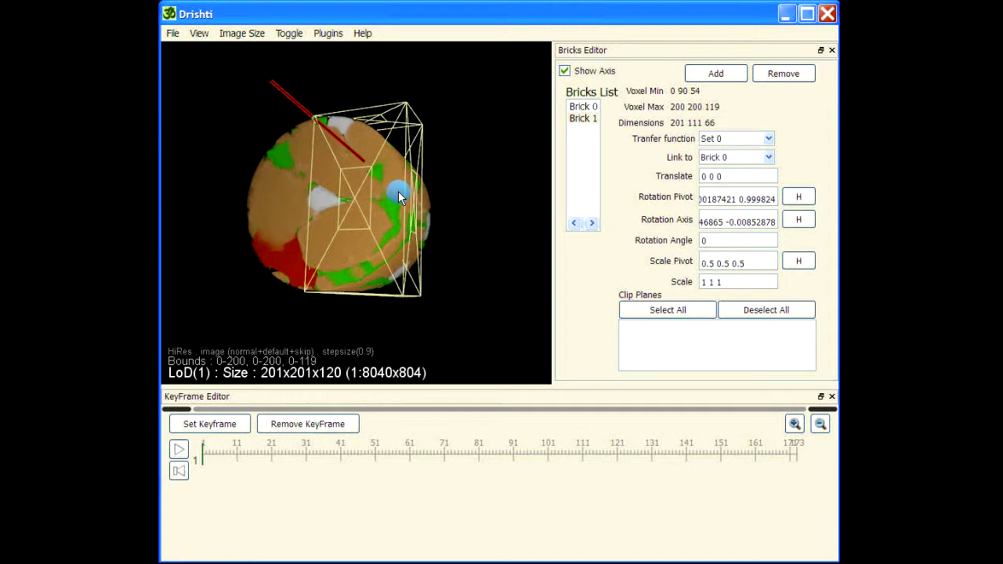
{"action": "mouse_move", "coordinate": [398, 196]}
{"action": "left_mouse_down"}
{"action": "mouse_move", "coordinate": [432, 179]}
{"action": "mouse_move", "coordinate": [510, 242]}
{"action": "mouse_move", "coordinate": [463, 217]}
{"action": "mouse_move", "coordinate": [481, 238]}
{"action": "mouse_move", "coordinate": [472, 180]}
{"action": "mouse_move", "coordinate": [352, 148]}
{"action": "mouse_move", "coordinate": [399, 196]}
{"action": "left_mouse_up"}
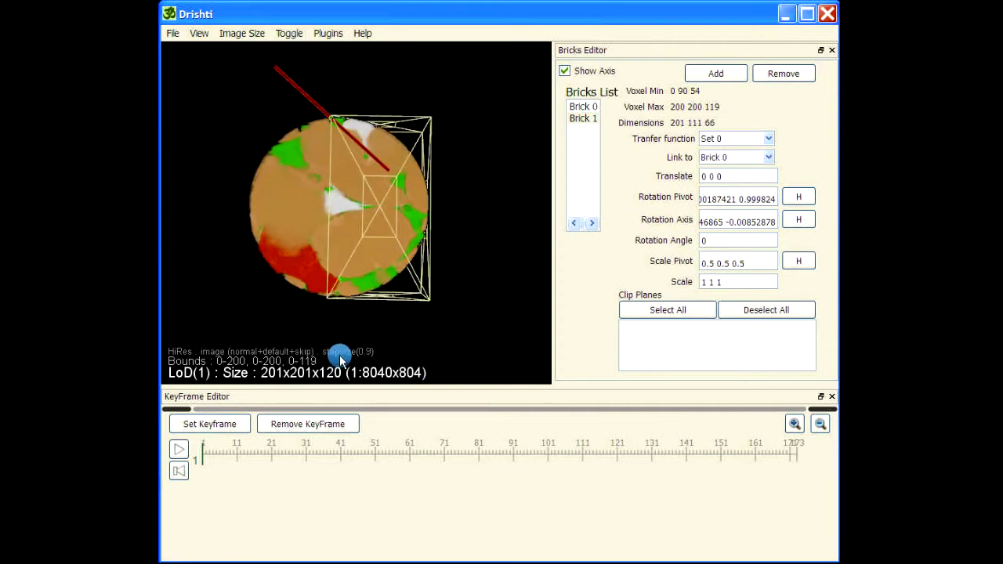
{"action": "left_click_drag", "start_coordinate": [237, 278], "coordinate": [454, 304]}
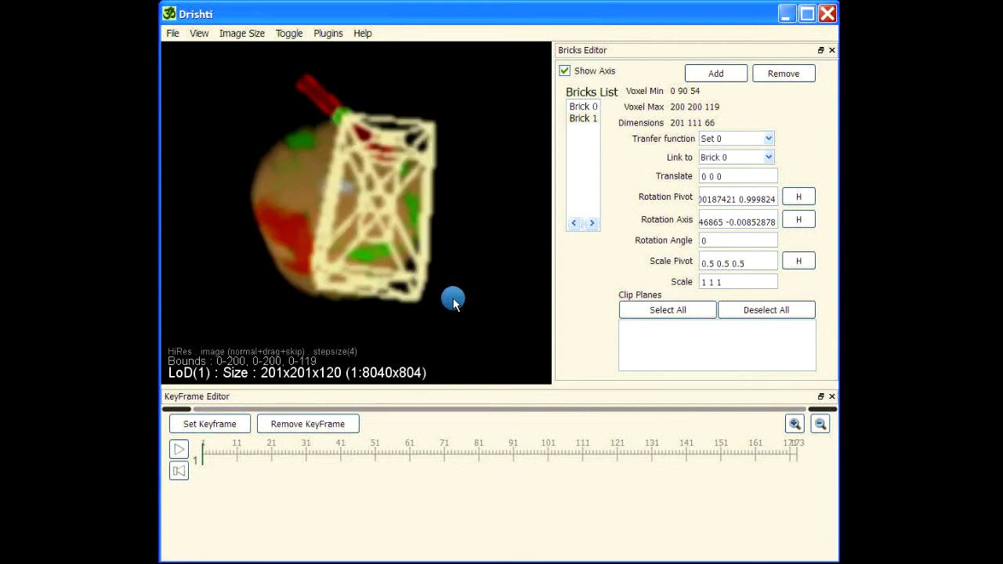
{"action": "left_click", "coordinate": [208, 423]}
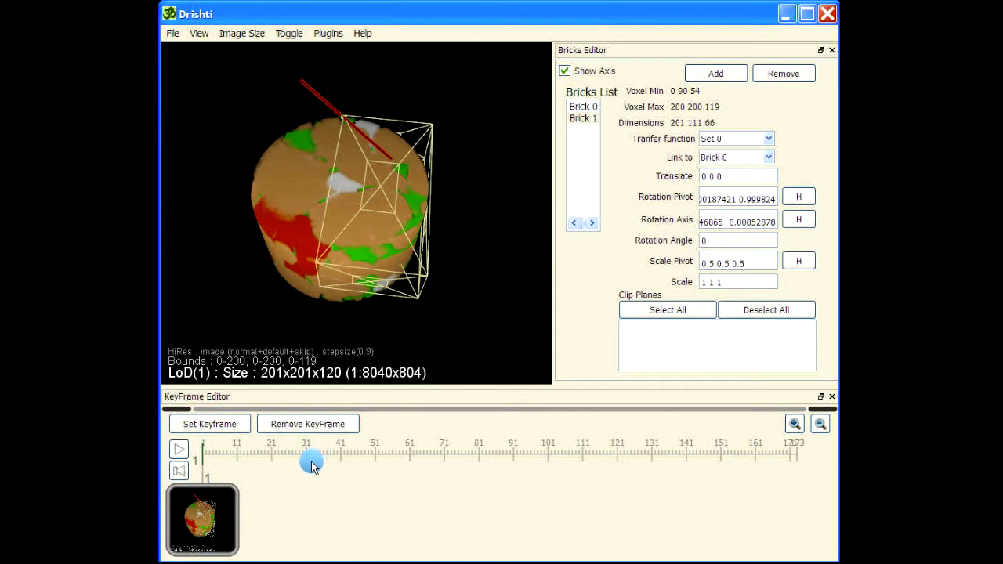
Set Brick 1's rotation angle to -50 and record a keyframe at frame 31.
{"action": "left_click", "coordinate": [307, 462]}
{"action": "left_click", "coordinate": [704, 239]}
{"action": "type", "text": "0"}
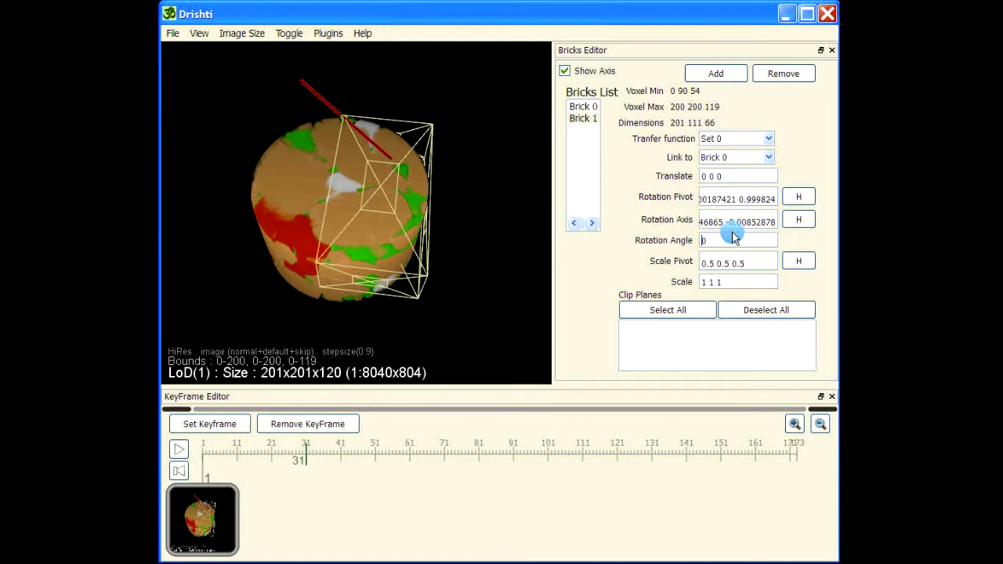
{"action": "key", "text": "Return"}
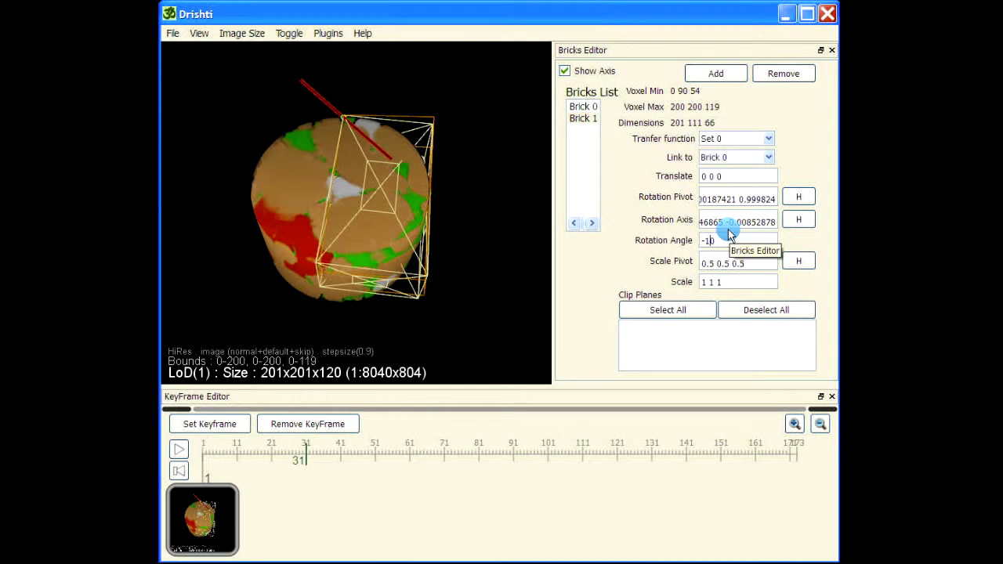
{"action": "key", "text": "Return"}
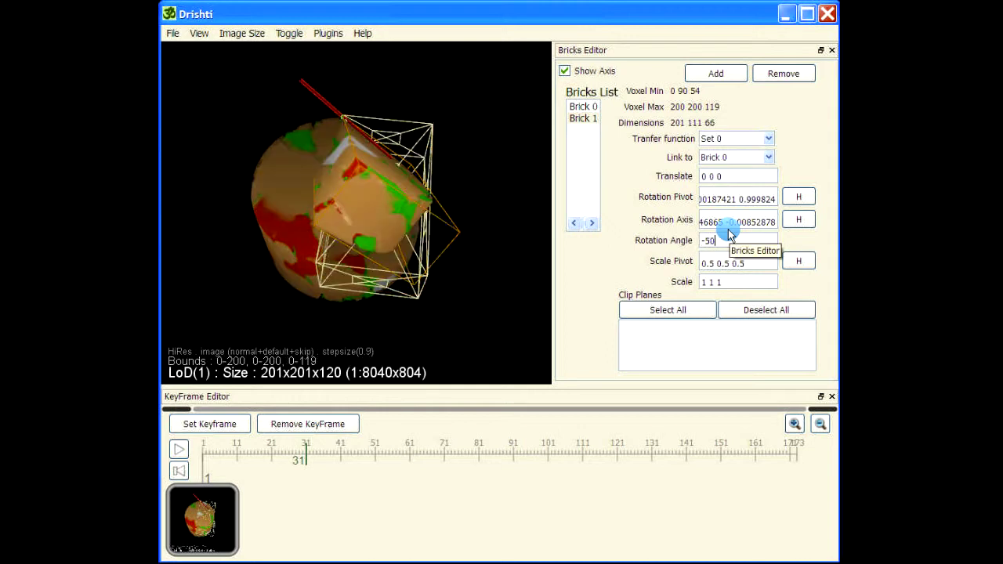
{"action": "left_click", "coordinate": [209, 423]}
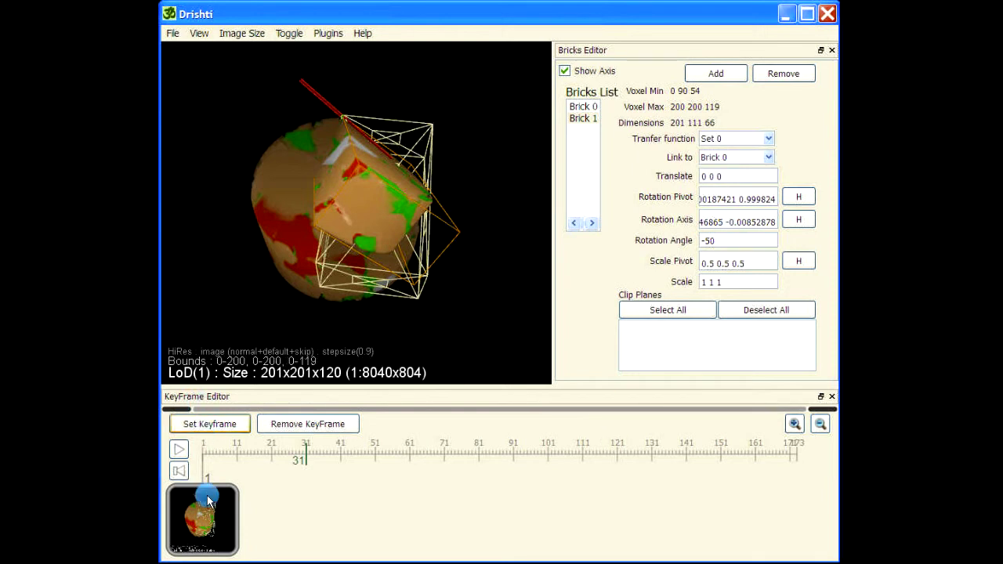
Play back the diagonal-axis rotation from frame 1 and remove the keyframes at frames 31 and 1.
{"action": "left_click", "coordinate": [210, 524]}
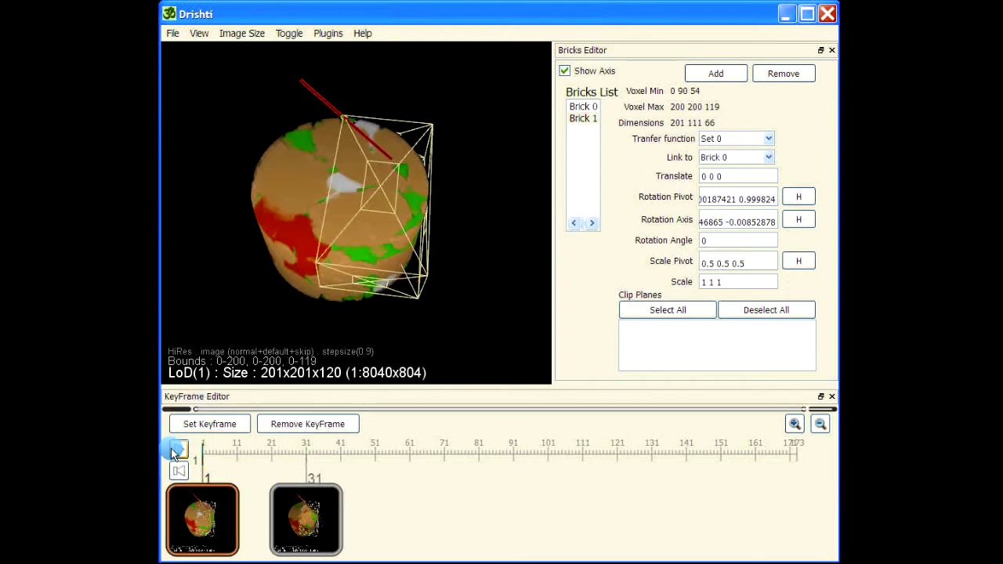
{"action": "left_click", "coordinate": [177, 450]}
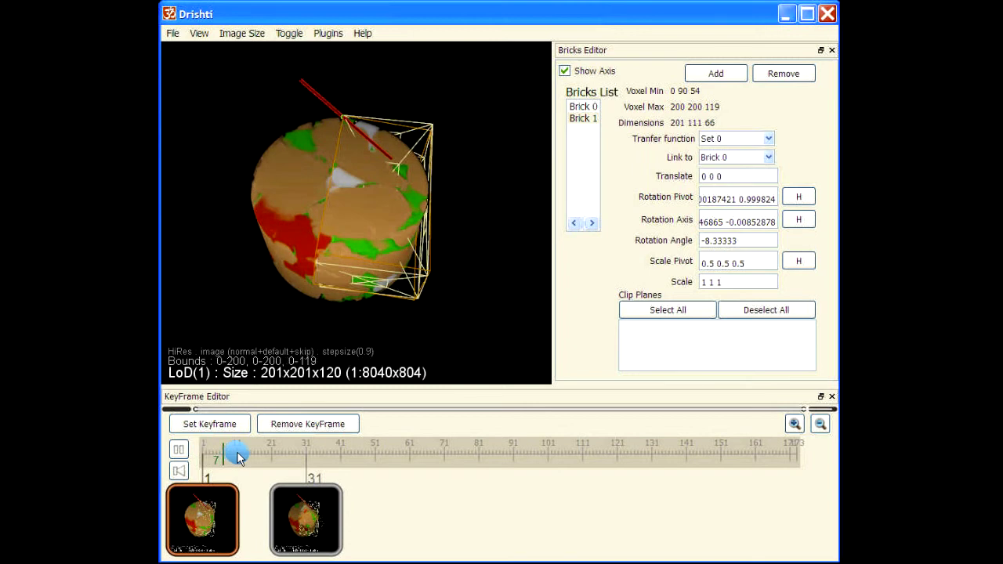
{"action": "left_click_drag", "start_coordinate": [238, 457], "coordinate": [304, 449]}
{"action": "left_click", "coordinate": [311, 486]}
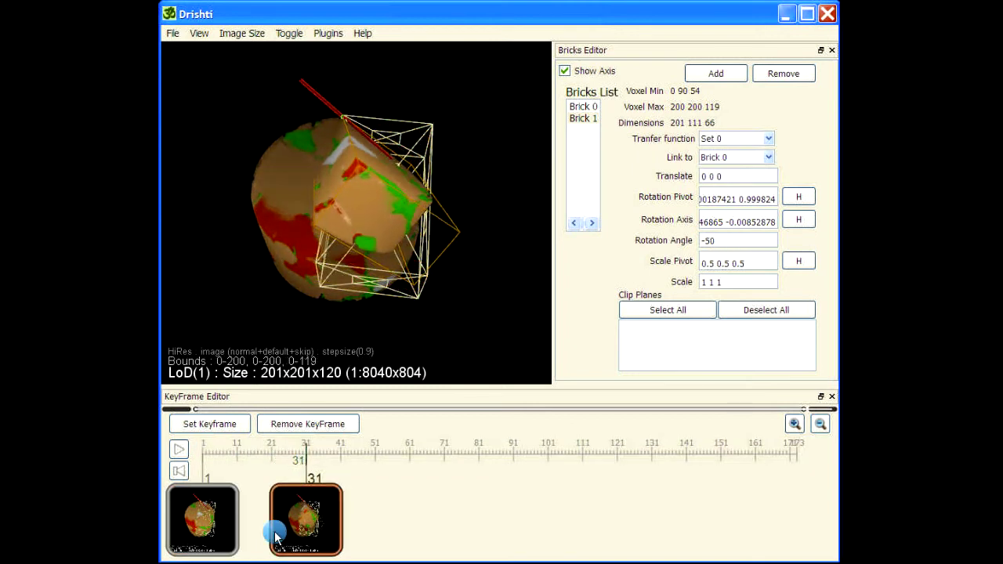
{"action": "left_click", "coordinate": [320, 423]}
{"action": "left_click", "coordinate": [231, 510]}
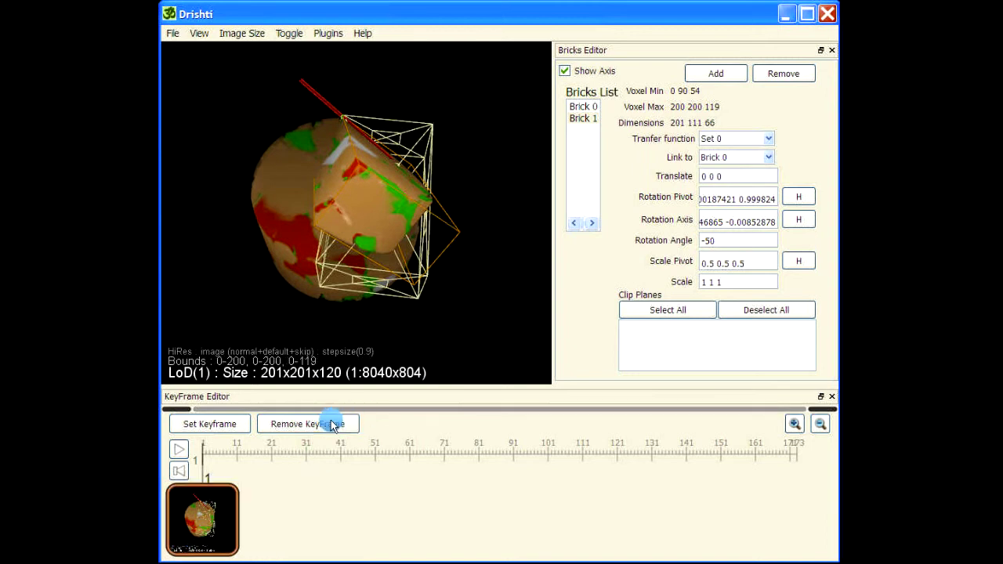
{"action": "left_click", "coordinate": [333, 424]}
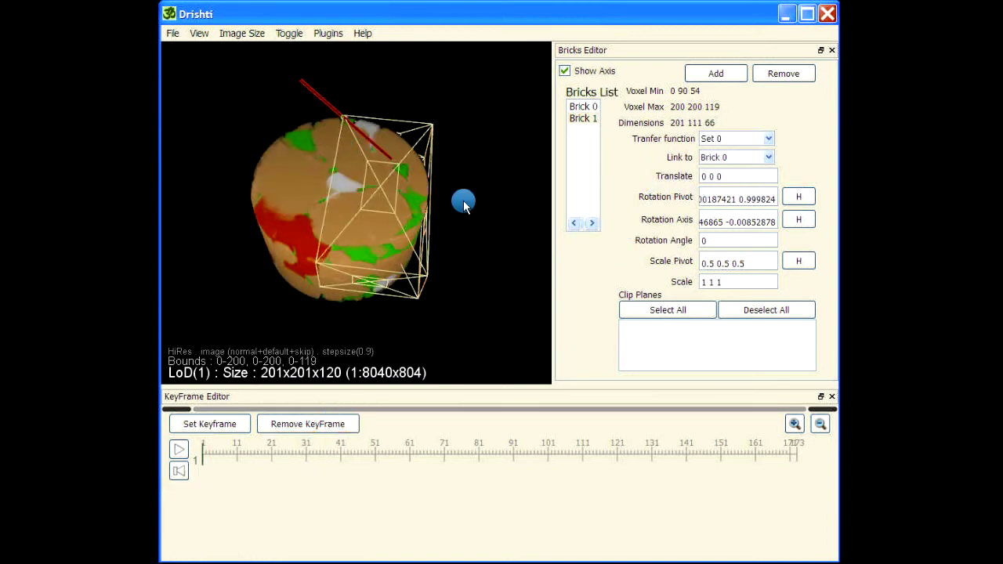
Set Brick 1's rotation pivot from a point picked on the volume's outer side edge and its rotation axis to 1 0 0.
{"action": "left_click", "coordinate": [796, 199]}
{"action": "left_click_drag", "start_coordinate": [495, 163], "coordinate": [467, 249]}
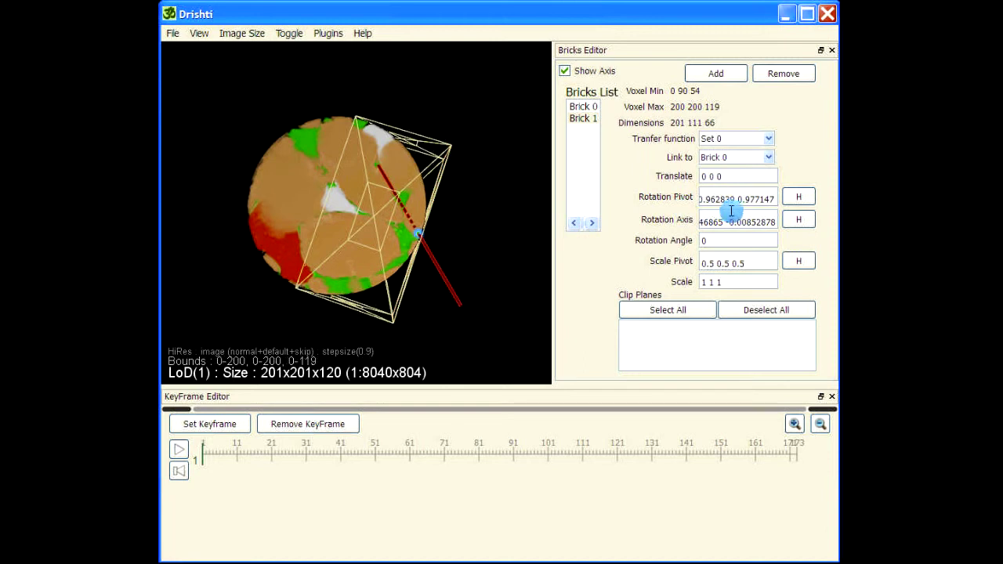
{"action": "triple_click", "coordinate": [759, 222]}
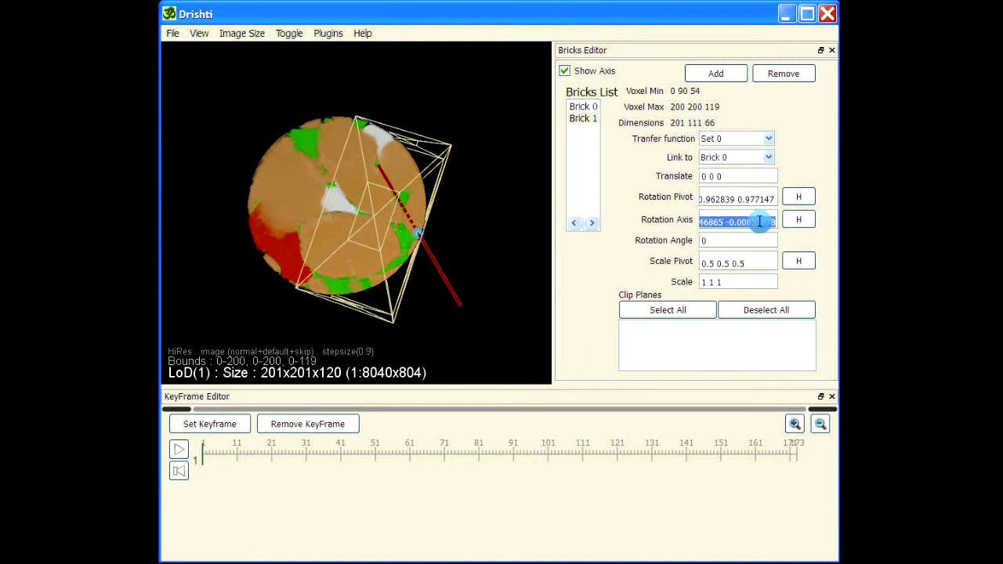
{"action": "key", "text": "BackSpace"}
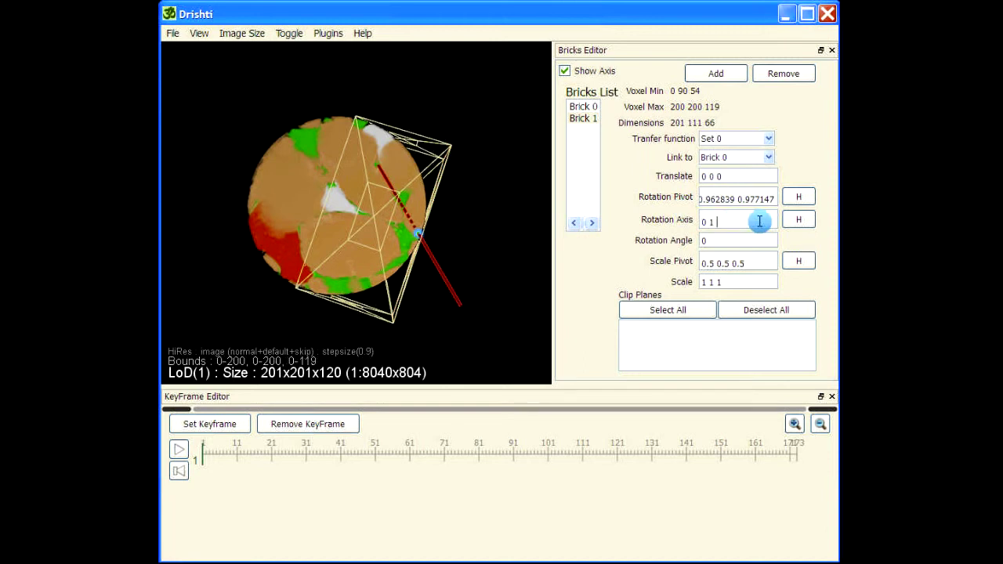
{"action": "key", "text": "Return"}
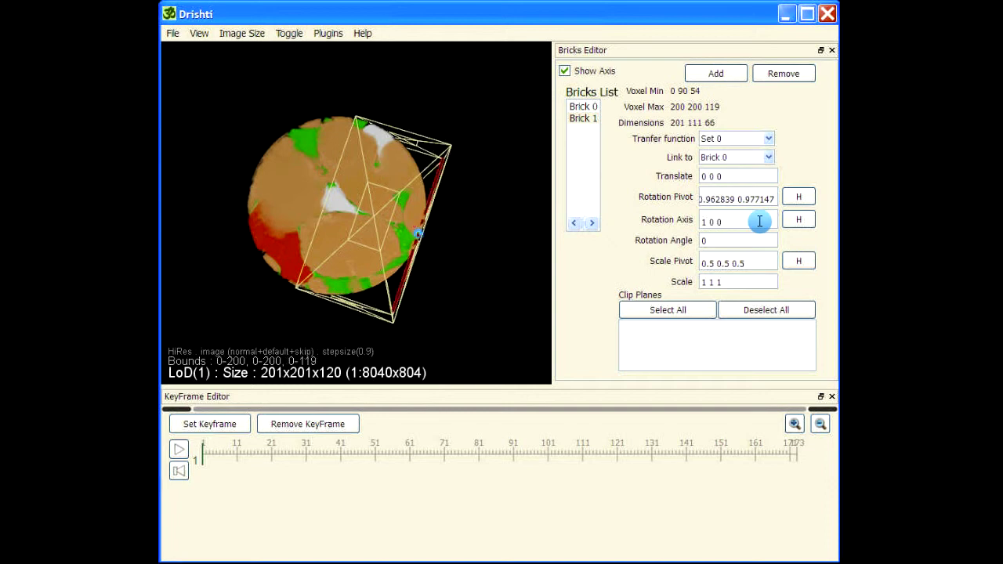
Record a keyframe at frame 1, and another at frame 30 with Brick 1's rotation angle at -90 and a tilted view.
{"action": "left_click", "coordinate": [197, 423]}
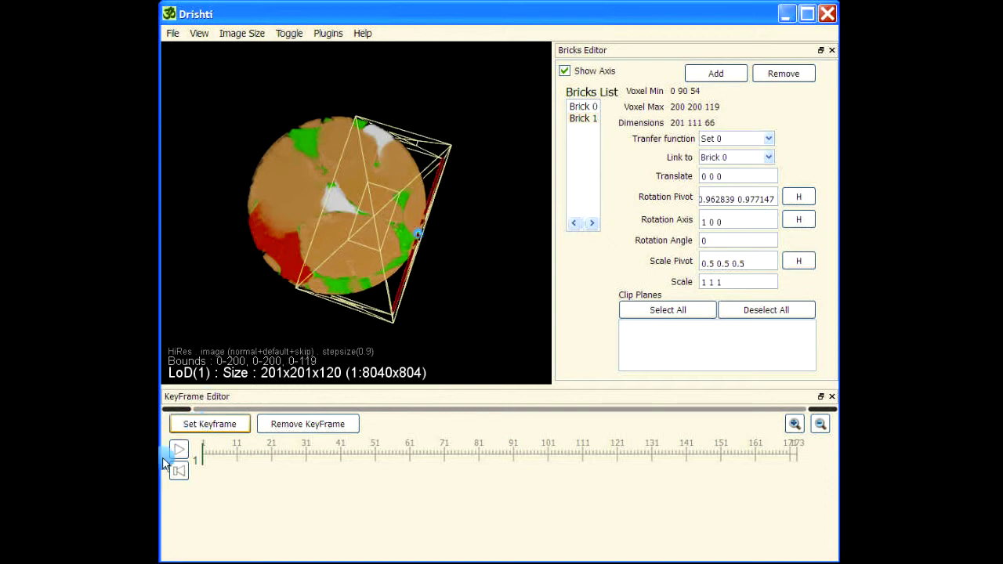
{"action": "left_click", "coordinate": [305, 448]}
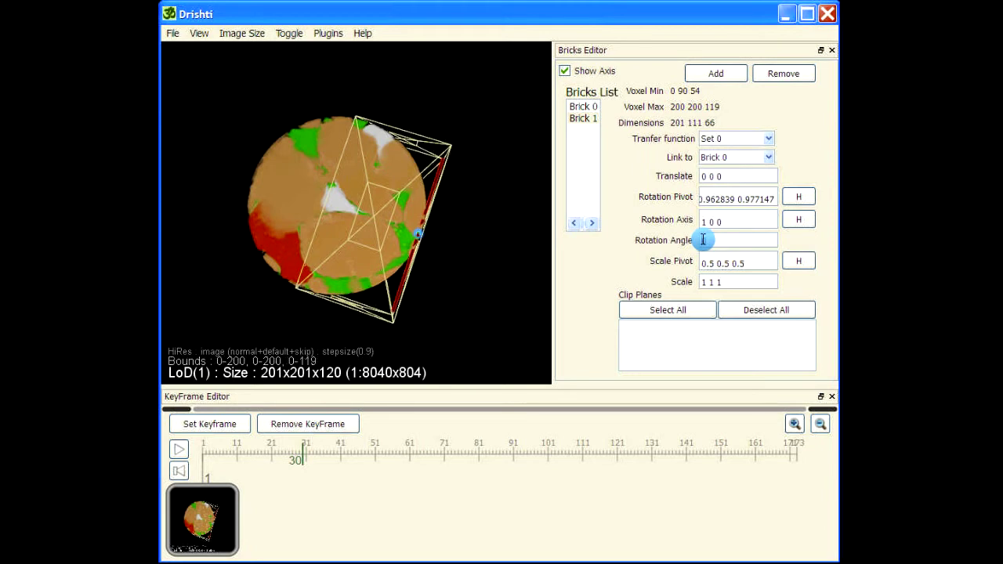
{"action": "key", "text": "Return"}
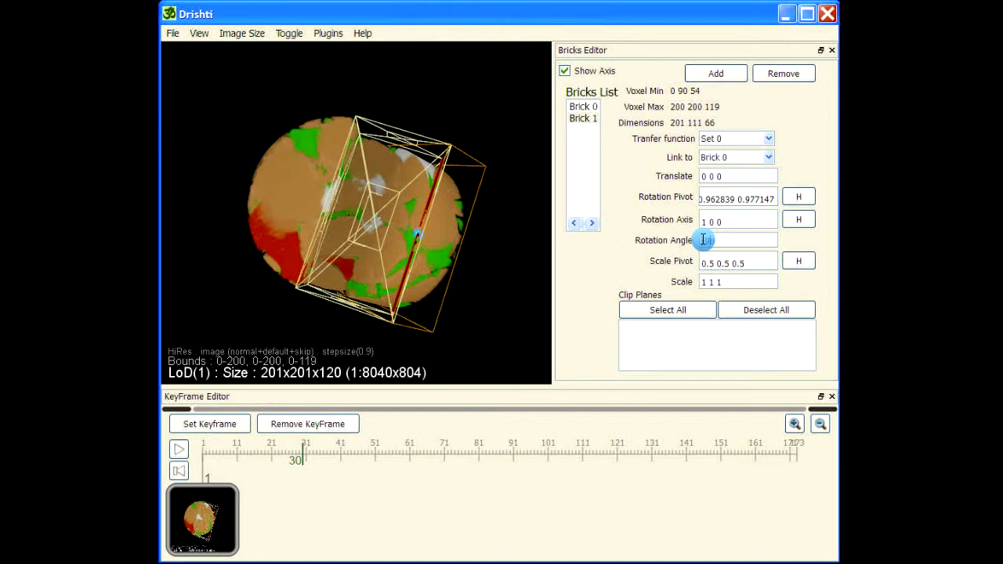
{"action": "left_click_drag", "start_coordinate": [530, 235], "coordinate": [490, 258]}
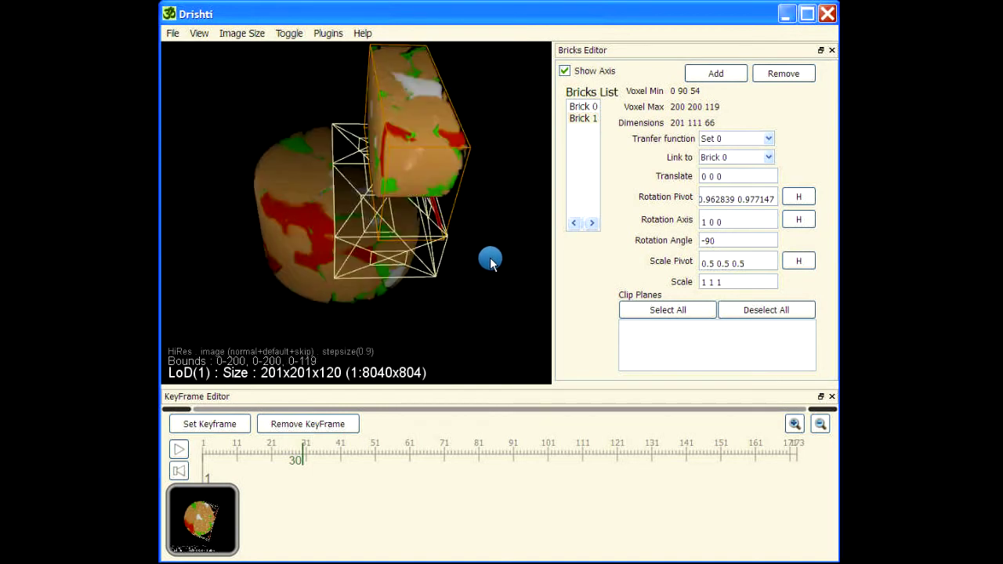
{"action": "left_click", "coordinate": [200, 424]}
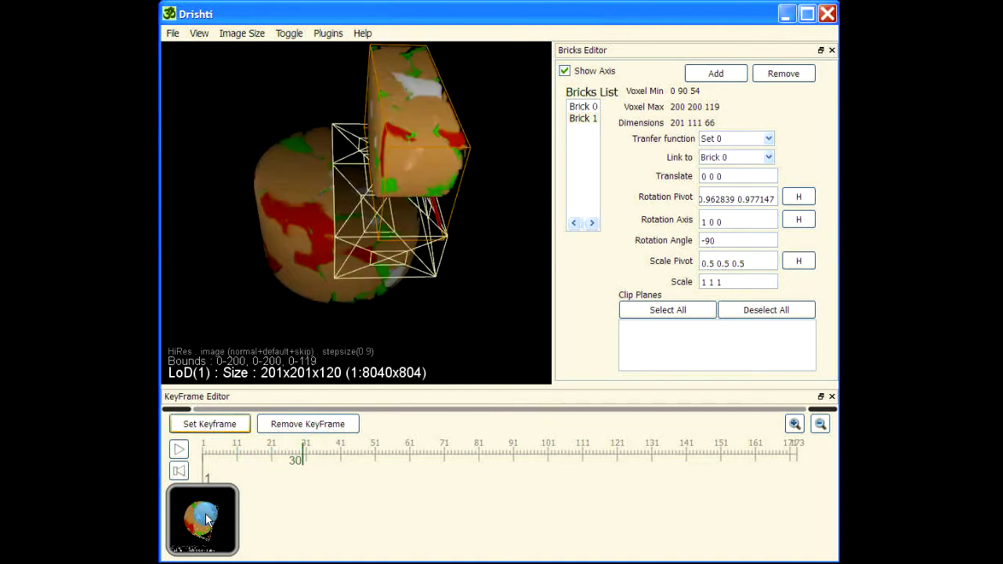
Play back the hinge-like rotation of Brick 1 from frame 1 and return to the keyframe at frame 30.
{"action": "left_click", "coordinate": [178, 470]}
{"action": "left_click", "coordinate": [178, 449]}
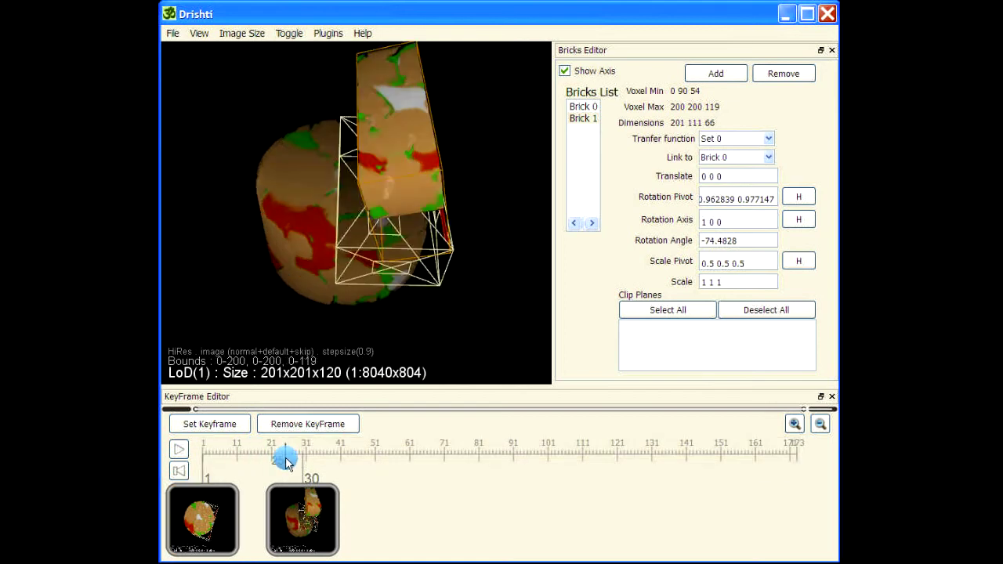
{"action": "left_click", "coordinate": [303, 475]}
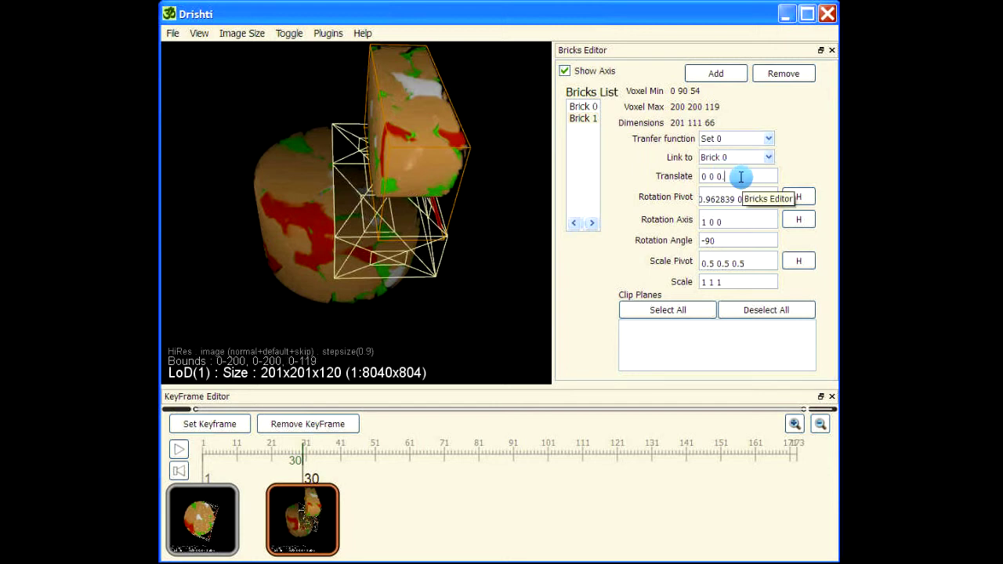
Set Brick 1's translation to 0 0.5 -0.5 and record the keyframe at frame 30 with the volume seen nearly from above.
{"action": "type", "text": "5 "}
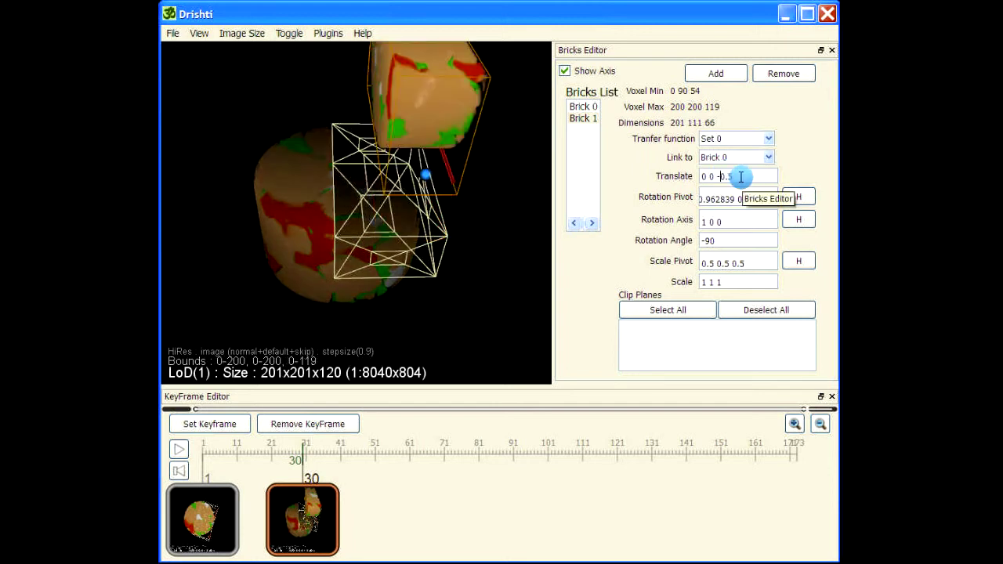
{"action": "type", "text": "-0."}
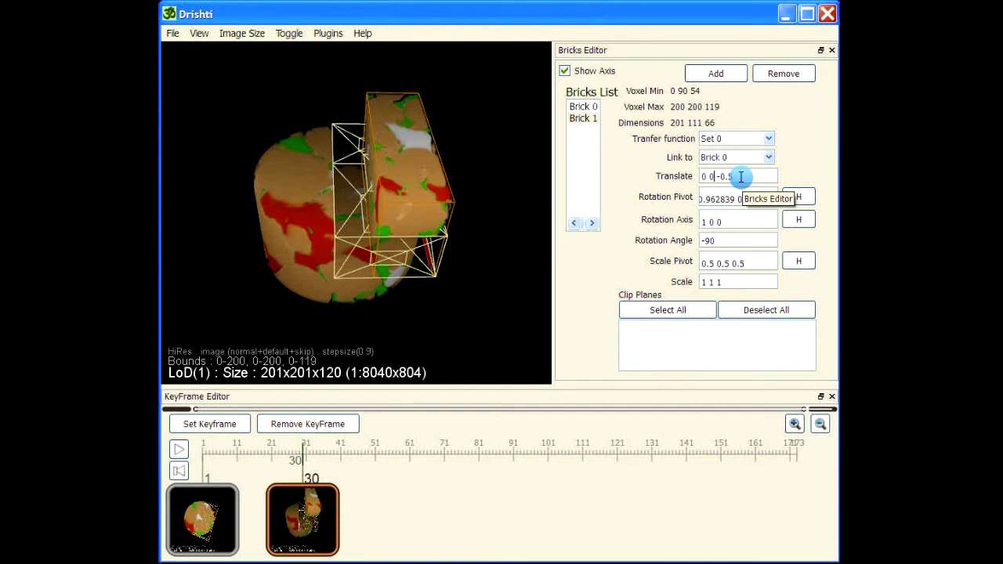
{"action": "type", "text": "5"}
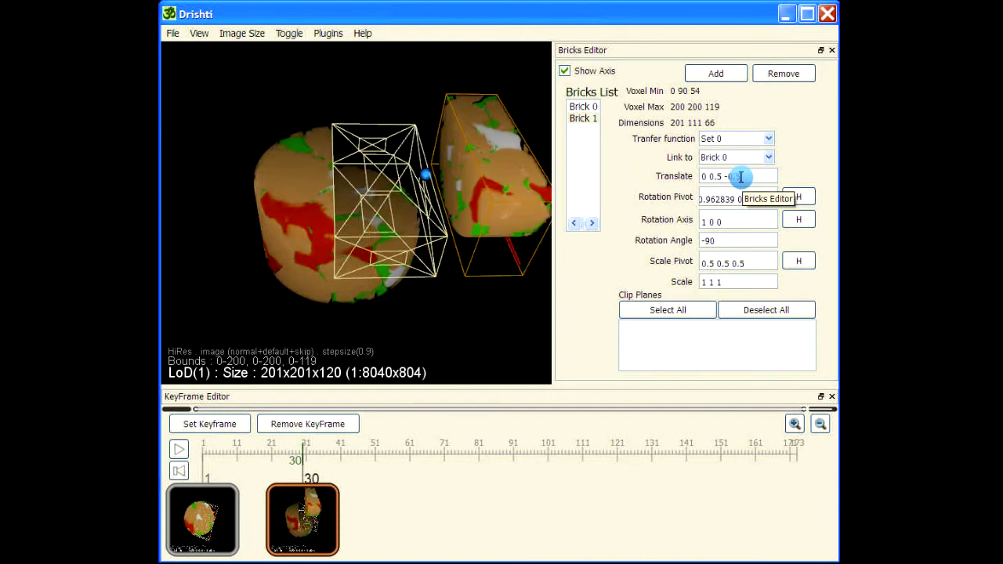
{"action": "left_click_drag", "start_coordinate": [396, 287], "coordinate": [387, 337]}
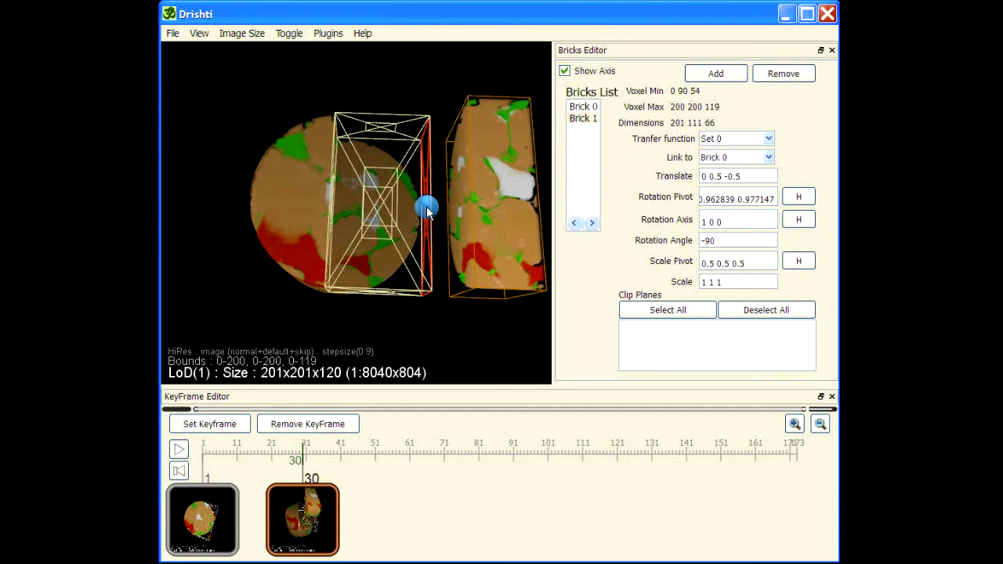
{"action": "left_click_drag", "start_coordinate": [416, 213], "coordinate": [443, 211]}
{"action": "left_click", "coordinate": [223, 424]}
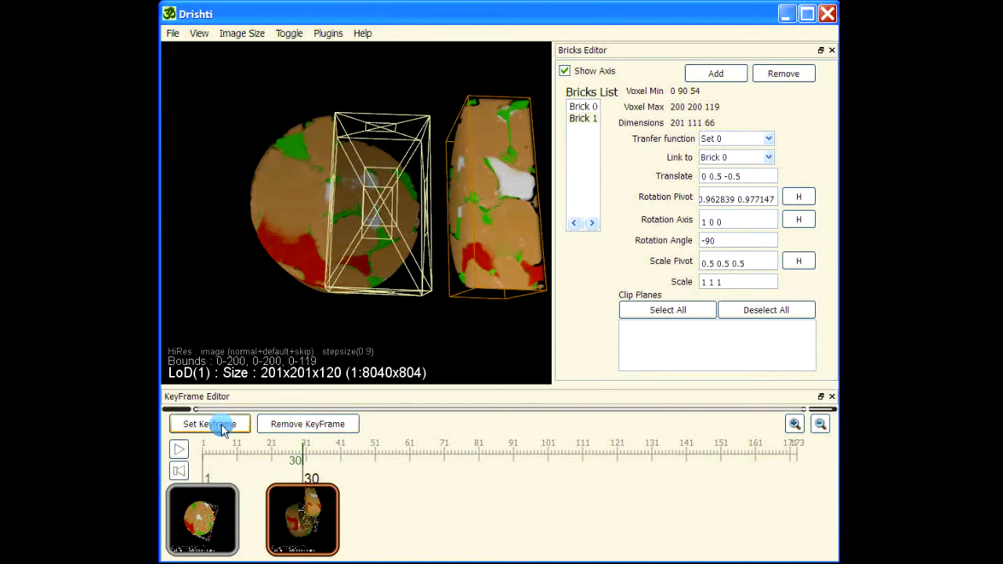
Overwrite the keyframe at frame 30 with Brick 1's current translation and play back the animation from frame 1.
{"action": "left_click", "coordinate": [542, 290]}
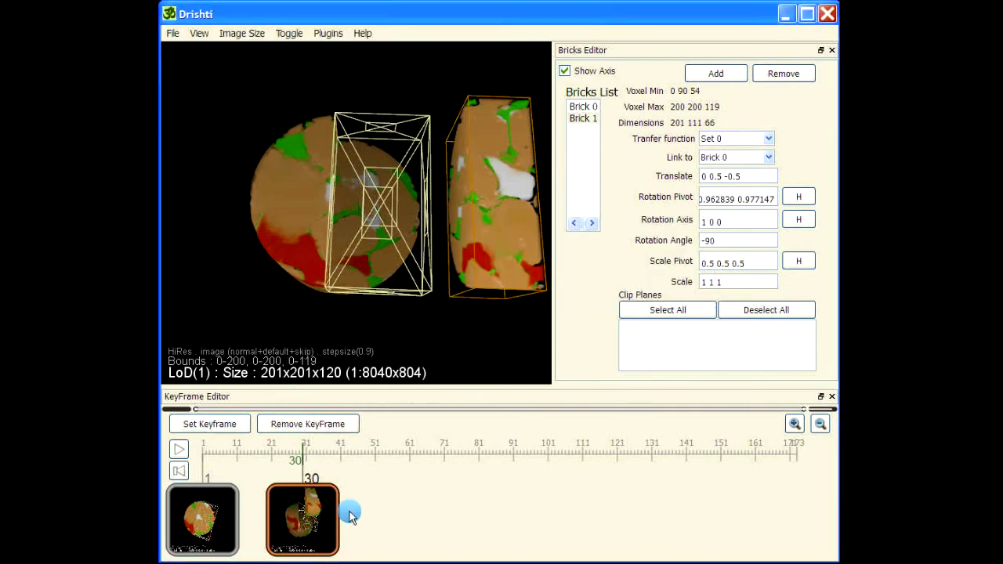
{"action": "left_click", "coordinate": [203, 514]}
{"action": "left_click", "coordinate": [179, 449]}
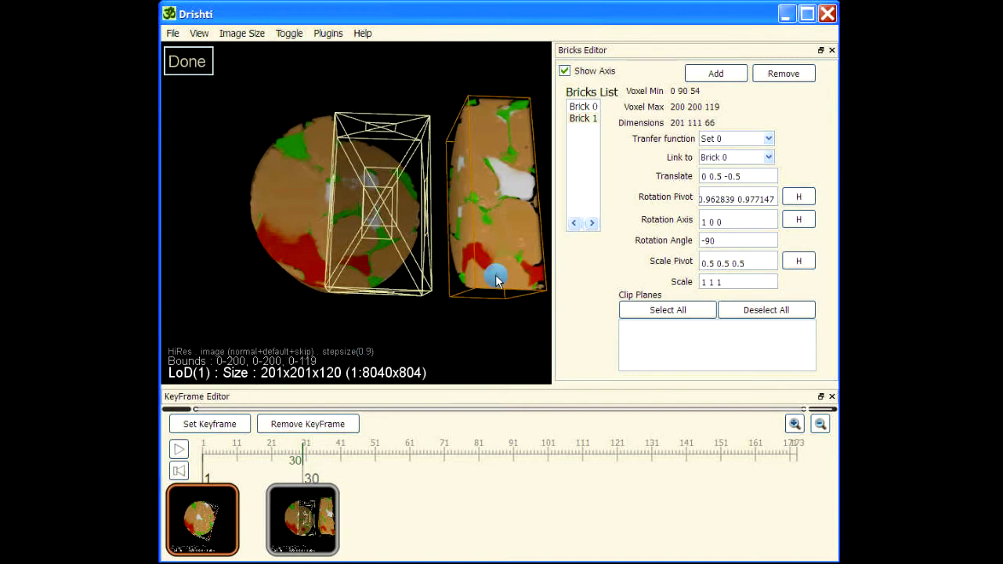
Set Brick 0's rotation axis to 0 0 1 and its rotation angle to -90, overwriting the keyframe at frame 30.
{"action": "left_click", "coordinate": [586, 107]}
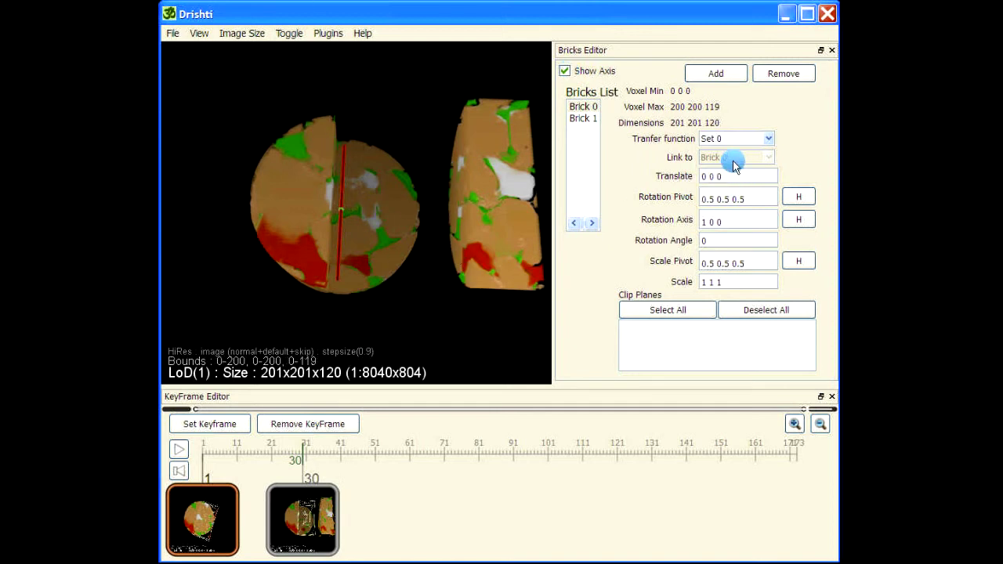
{"action": "left_click_drag", "start_coordinate": [721, 233], "coordinate": [663, 218]}
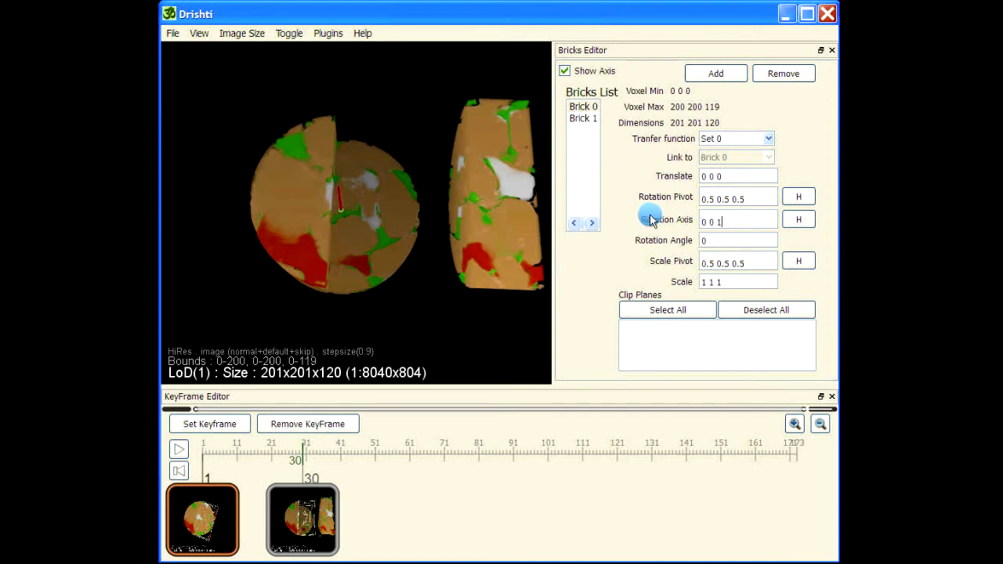
{"action": "left_click", "coordinate": [705, 240]}
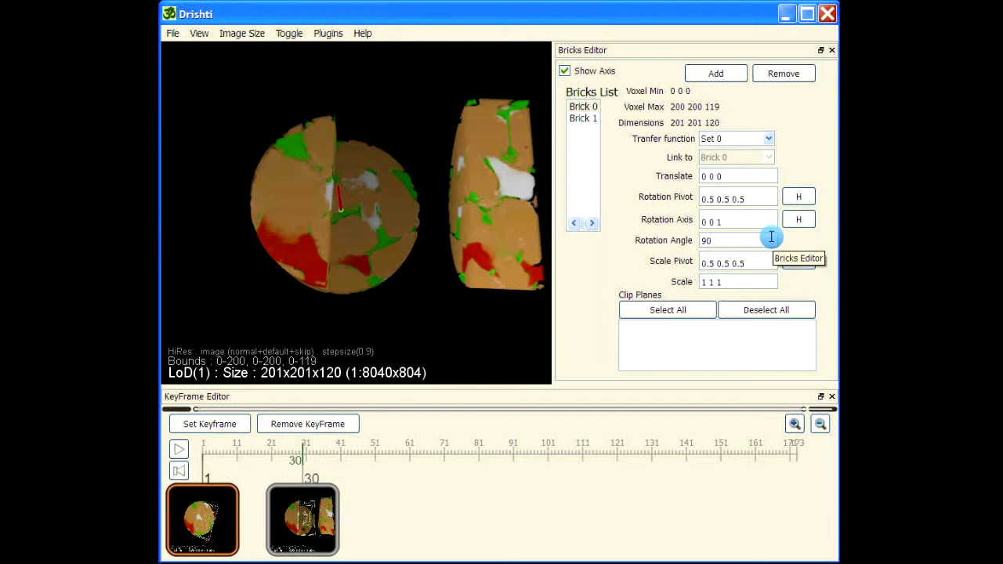
{"action": "key", "text": "Return"}
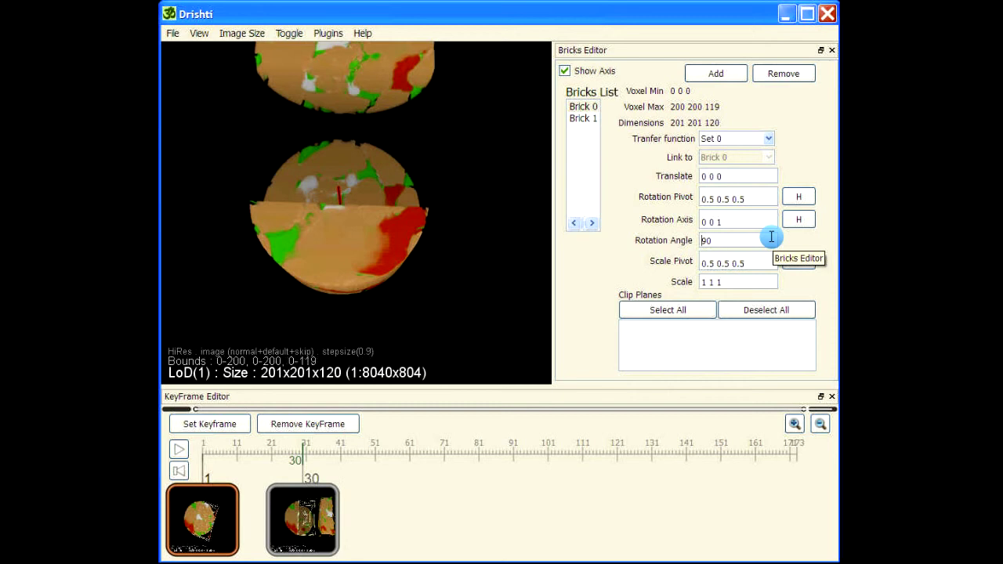
{"action": "key", "text": "Return"}
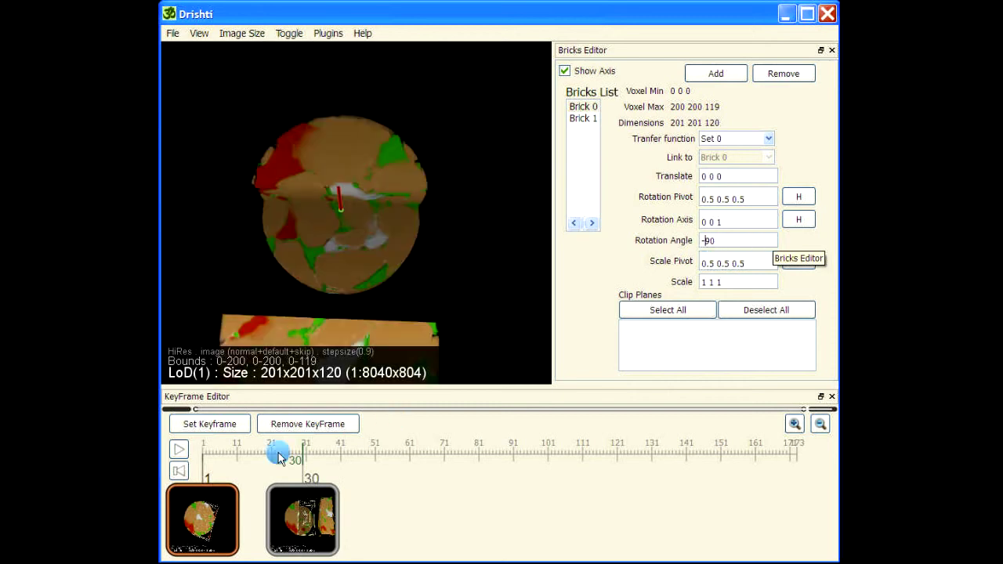
{"action": "left_click", "coordinate": [210, 424]}
{"action": "left_click", "coordinate": [526, 298]}
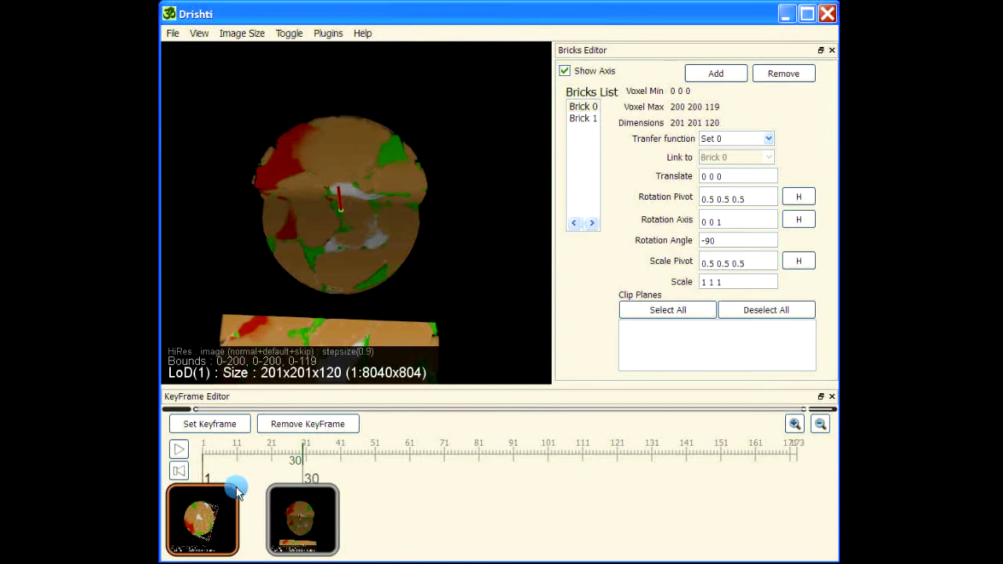
Set Brick 0's rotation axis to 0 0 1 in the keyframe at frame 1 and play back the animation.
{"action": "left_click", "coordinate": [194, 517]}
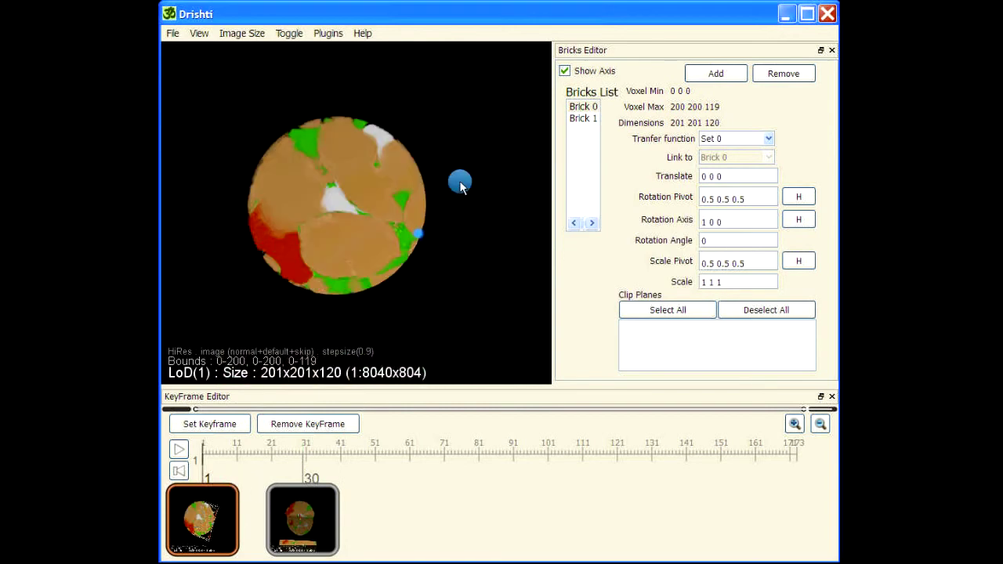
{"action": "left_click", "coordinate": [583, 106]}
{"action": "left_click", "coordinate": [741, 221]}
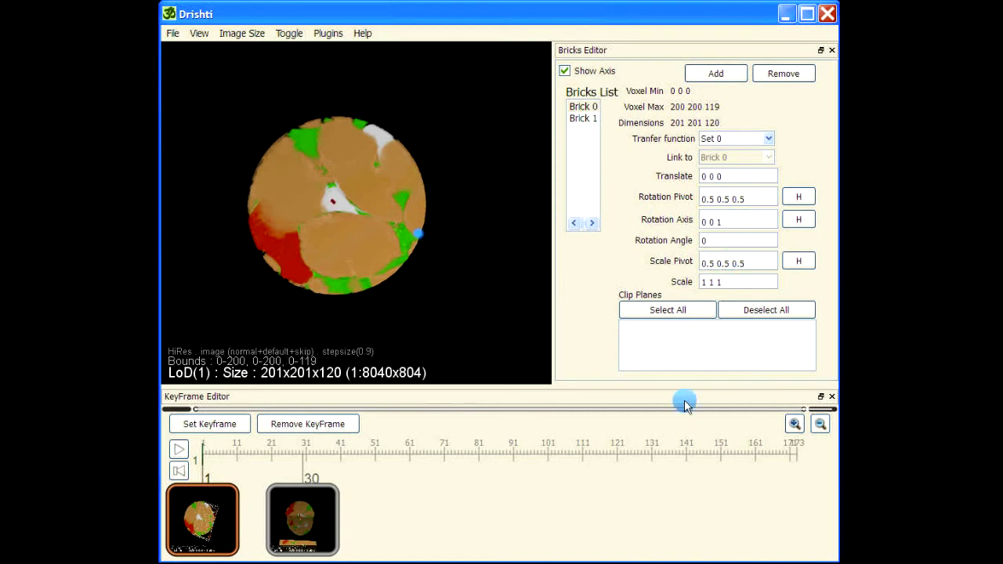
{"action": "left_click", "coordinate": [228, 423]}
{"action": "left_click", "coordinate": [541, 289]}
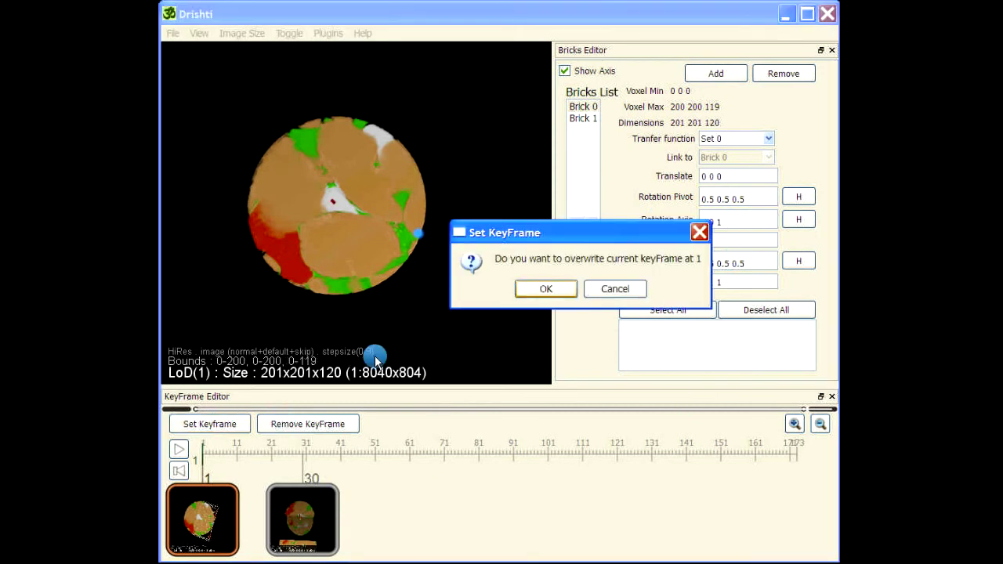
{"action": "left_click", "coordinate": [179, 449]}
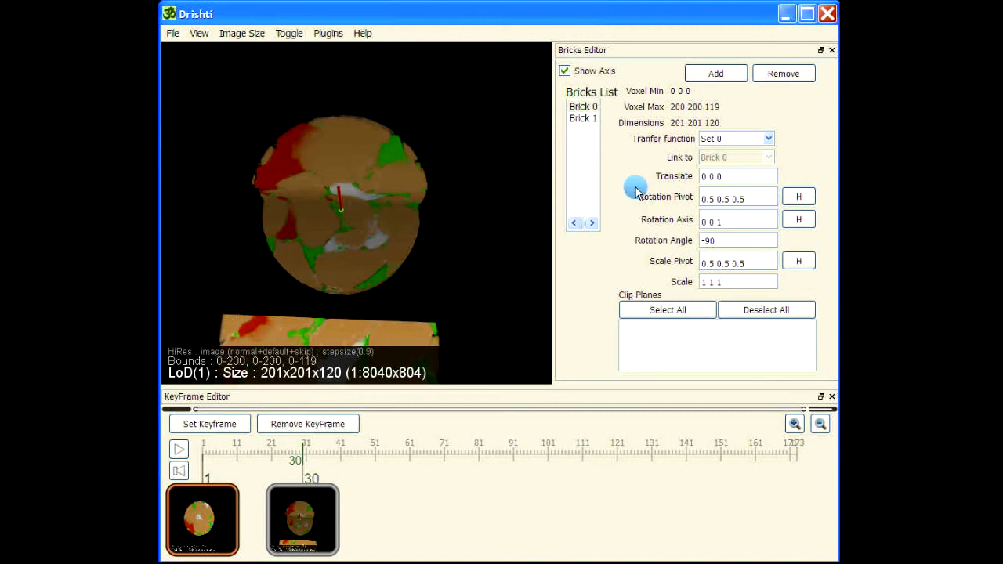
Set Brick 1's scale to 0.5 0.5 0.5 at frame 30 and overwrite the keyframe there.
{"action": "left_click", "coordinate": [325, 515]}
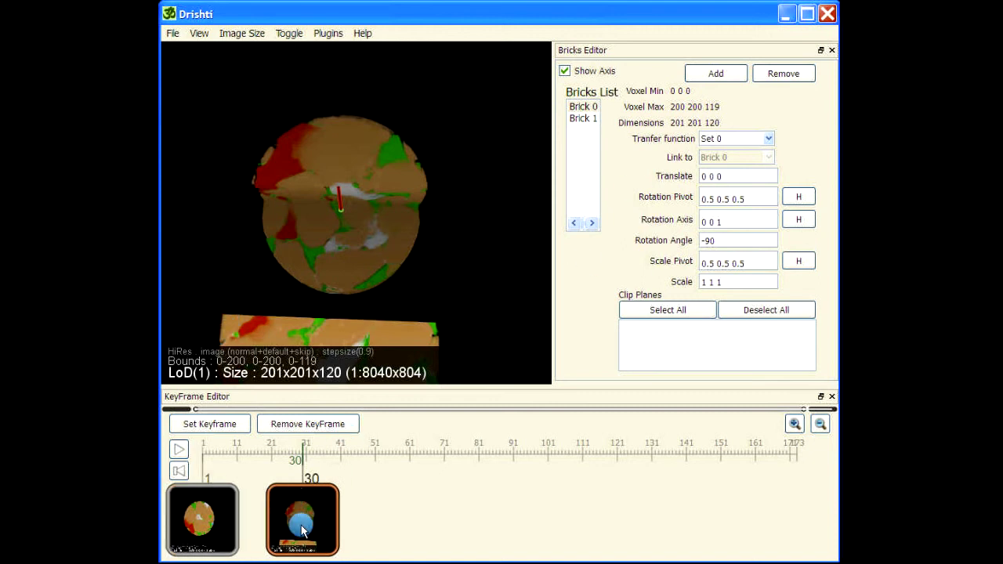
{"action": "left_click", "coordinate": [583, 118]}
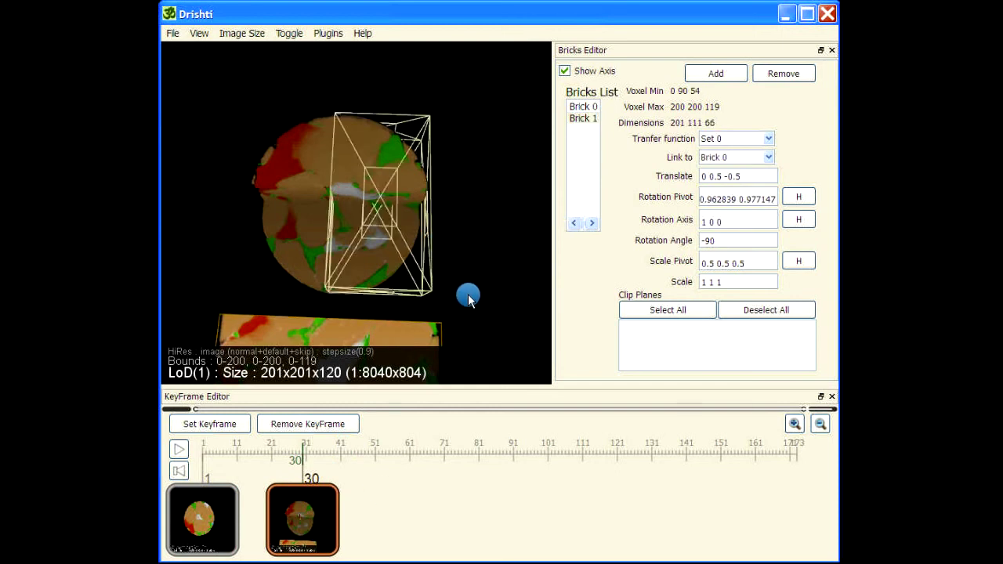
{"action": "scroll", "coordinate": [357, 300], "scroll_direction": "down", "scroll_amount": 5}
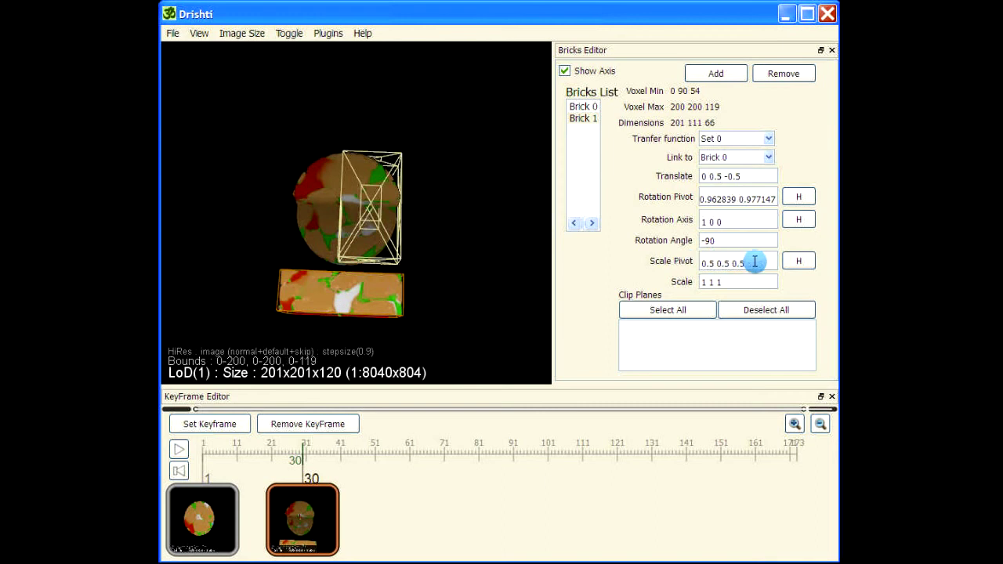
{"action": "left_click_drag", "start_coordinate": [732, 282], "coordinate": [685, 284]}
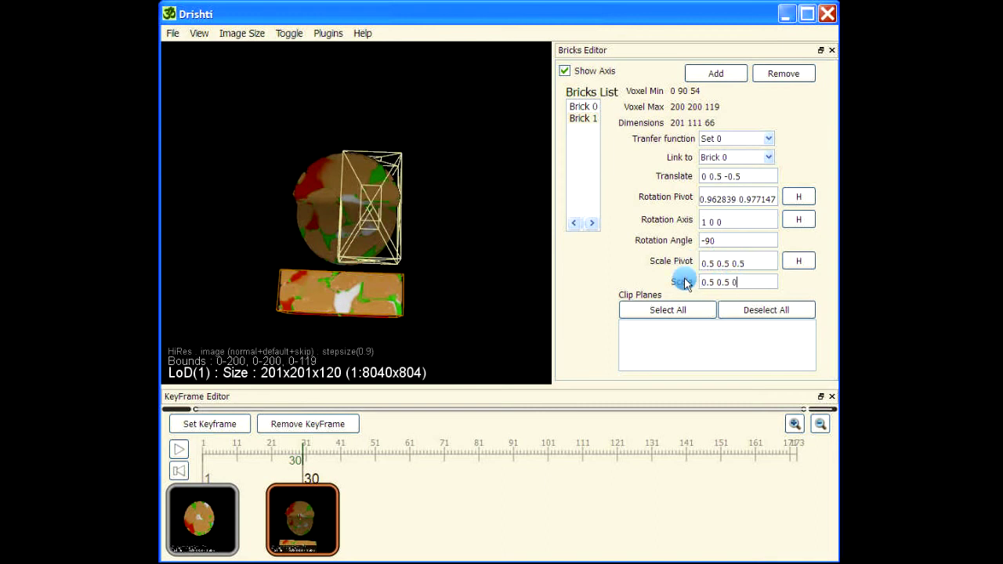
{"action": "key", "text": "Return"}
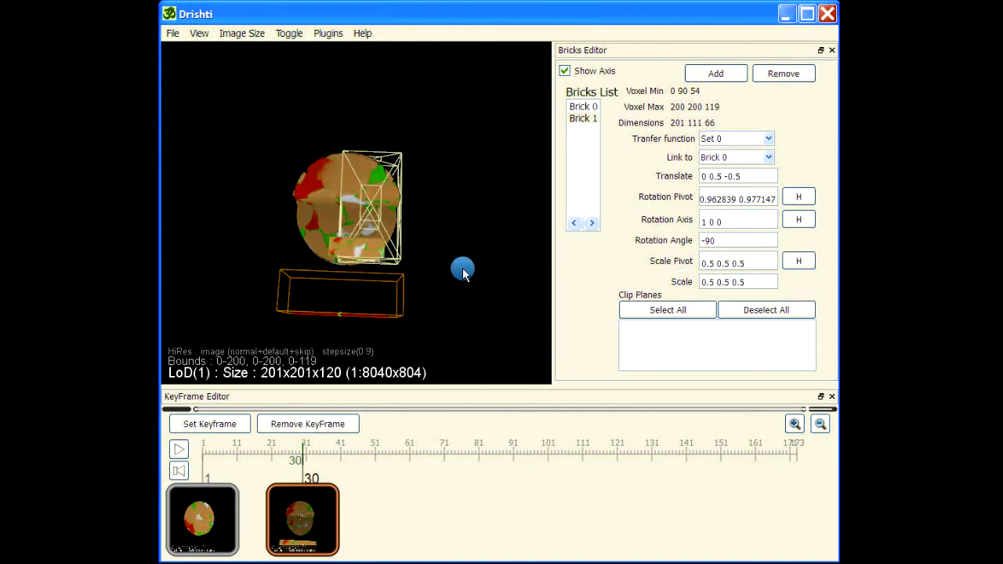
{"action": "scroll", "coordinate": [490, 268], "scroll_direction": "up", "scroll_amount": 3}
{"action": "left_click", "coordinate": [235, 427]}
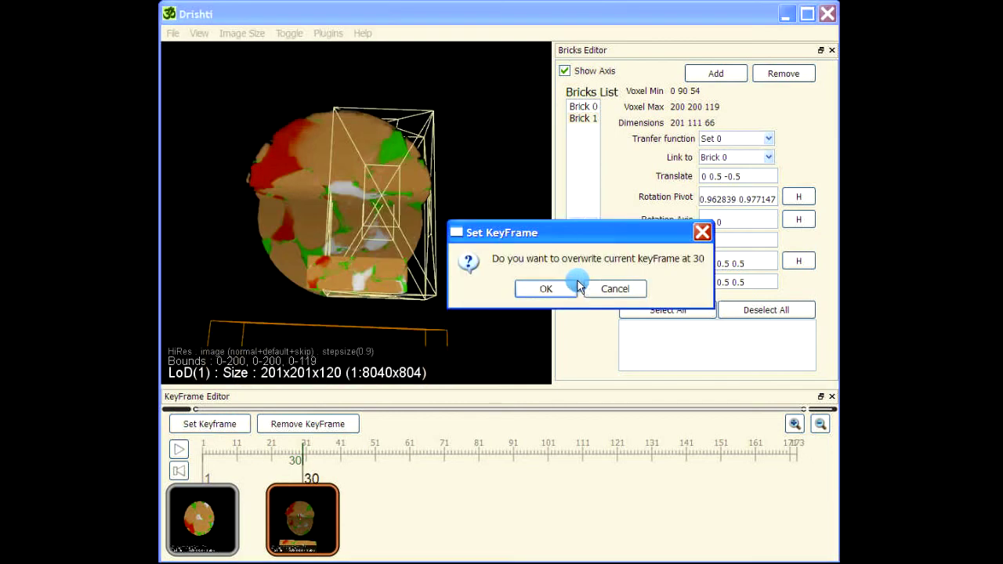
{"action": "key", "text": "Return"}
Play back the animation of Brick 1's scaling from frame 1.
{"action": "left_click", "coordinate": [203, 507]}
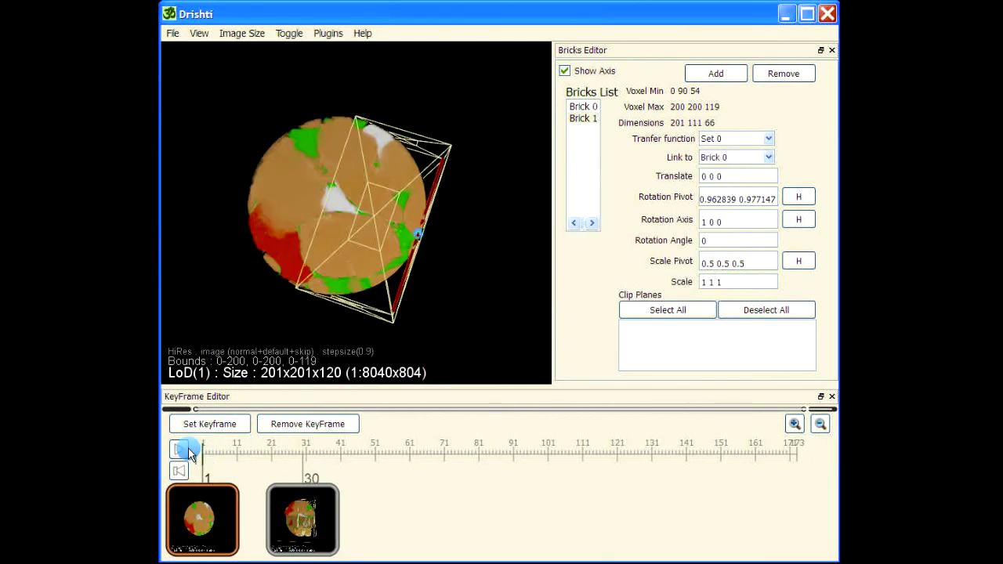
{"action": "left_click", "coordinate": [185, 448]}
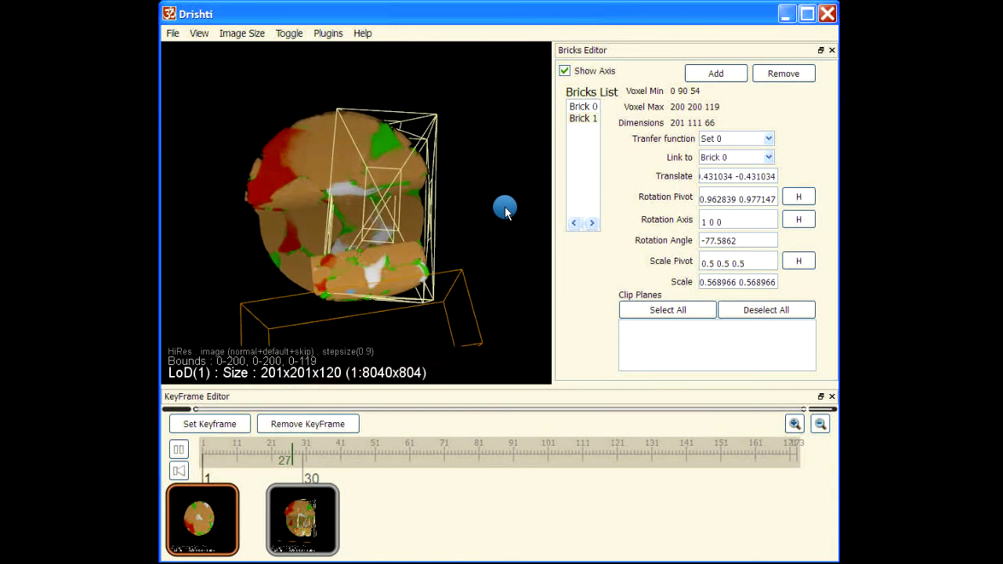
Select Brick 0 and switch the high-resolution rendering from default to user mode.
{"action": "left_click", "coordinate": [581, 106]}
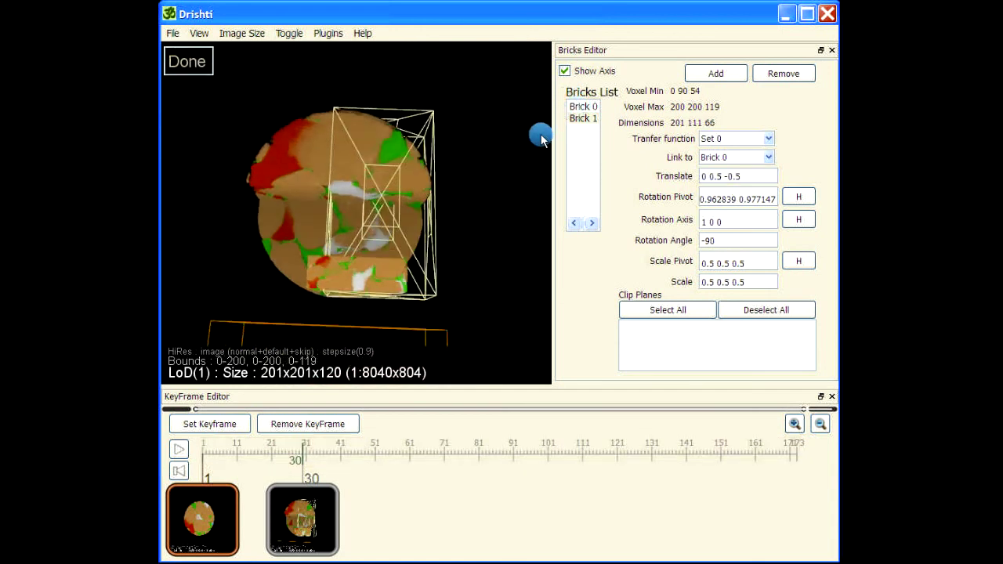
{"action": "key", "text": "1"}
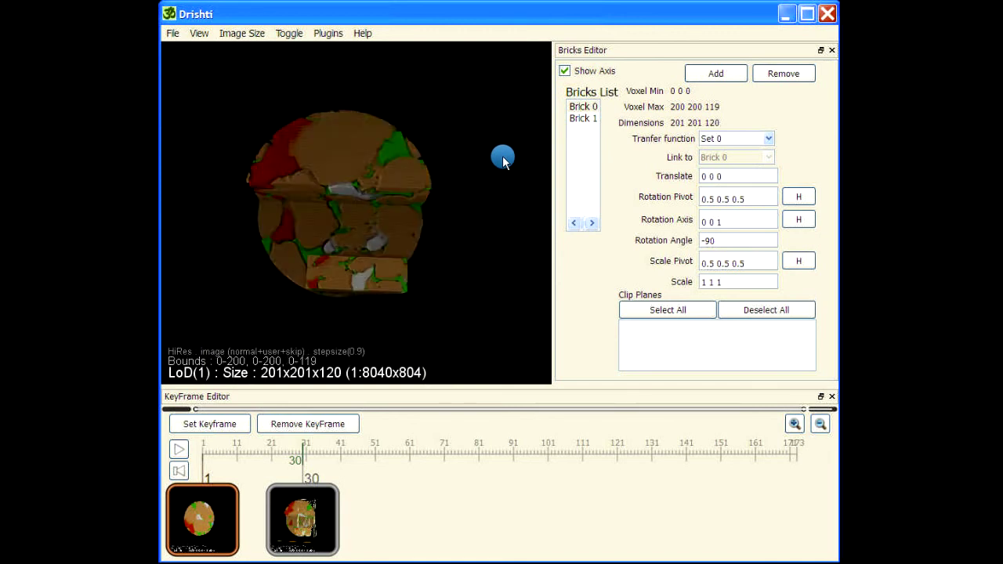